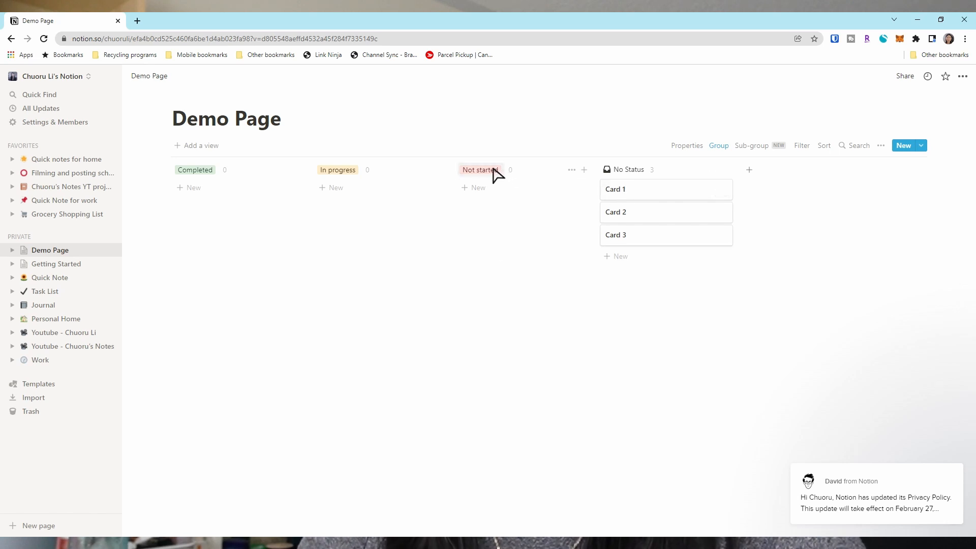
- Move Card 1 into In progress and Card 2 into Not started, and move the No Status column left
drag(635, 197, 330, 203)
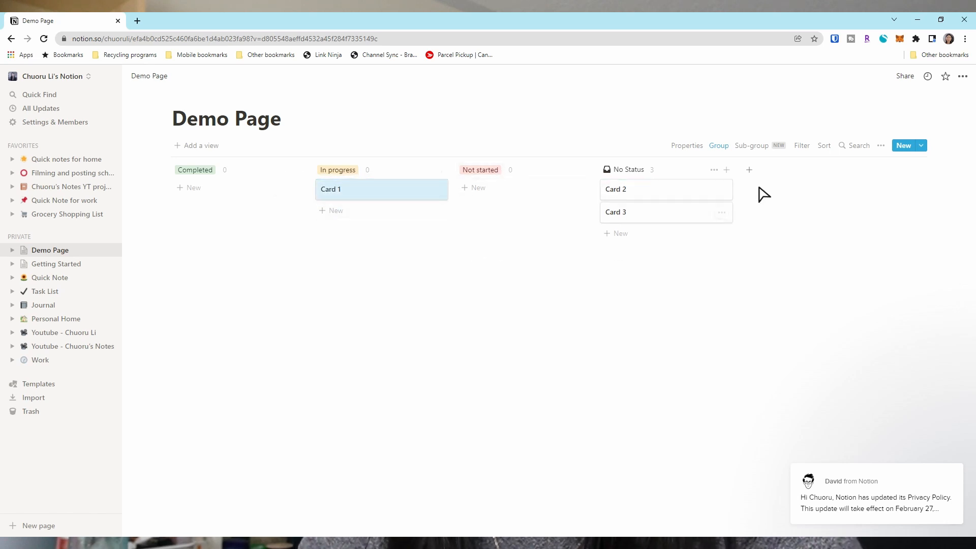
drag(663, 168, 807, 194)
drag(445, 189, 649, 192)
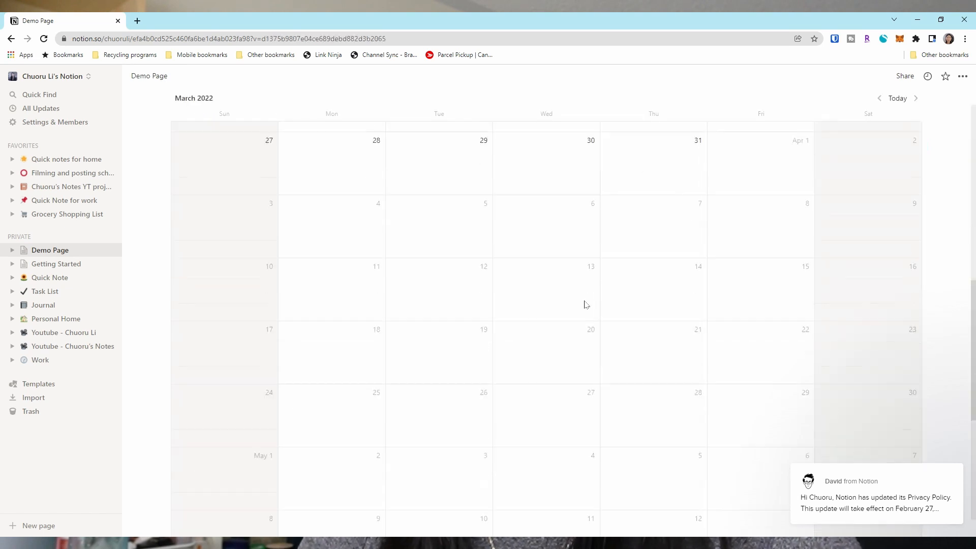
- In the Demo Page calendar view, check the grouping options and the list of undated cards
scroll(586, 305, up, 10)
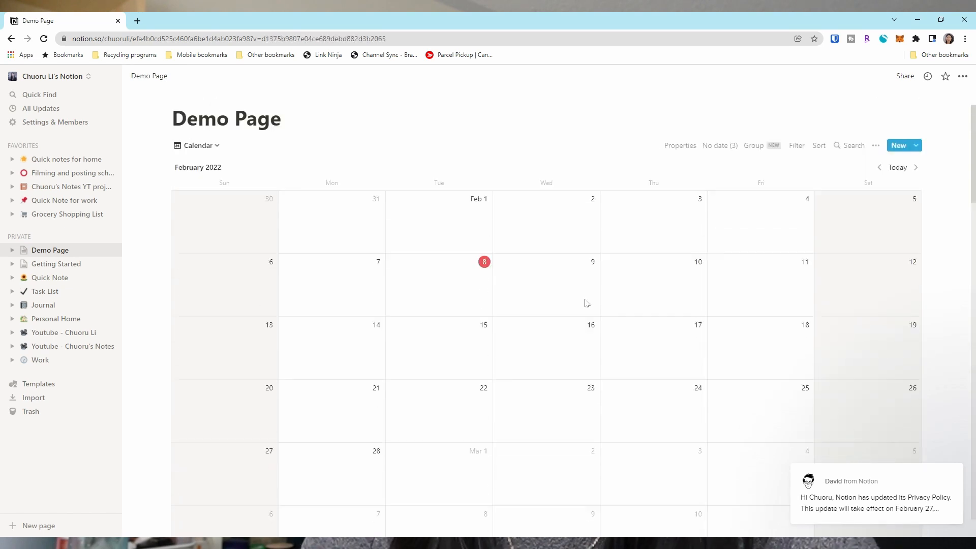
click(755, 146)
click(706, 151)
click(714, 152)
click(518, 171)
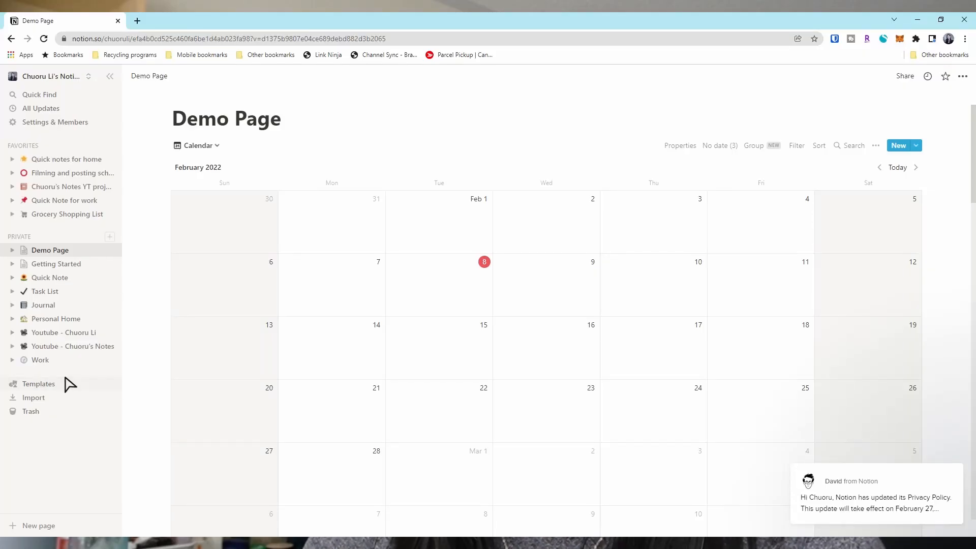
- Create a new private page from the Task List template titled 'Demo page'
click(47, 335)
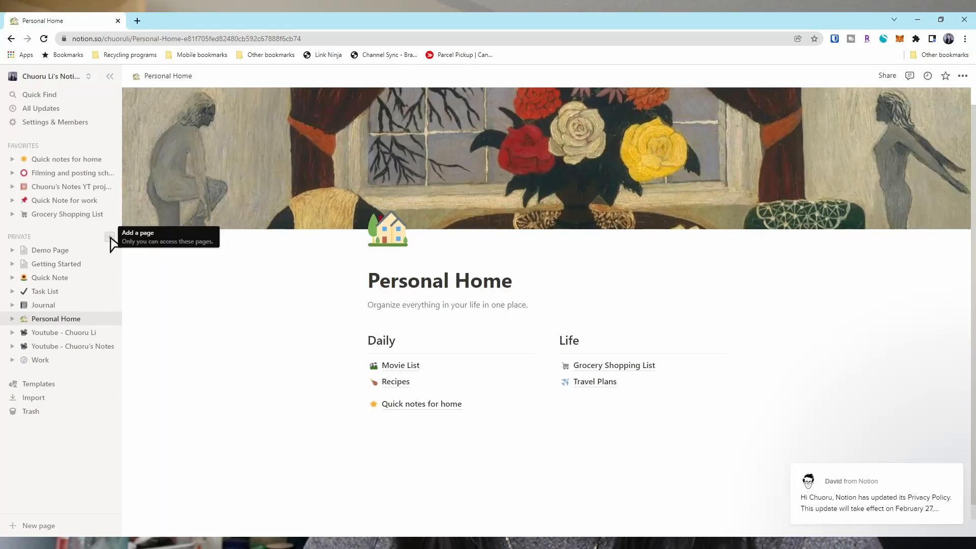
click(109, 237)
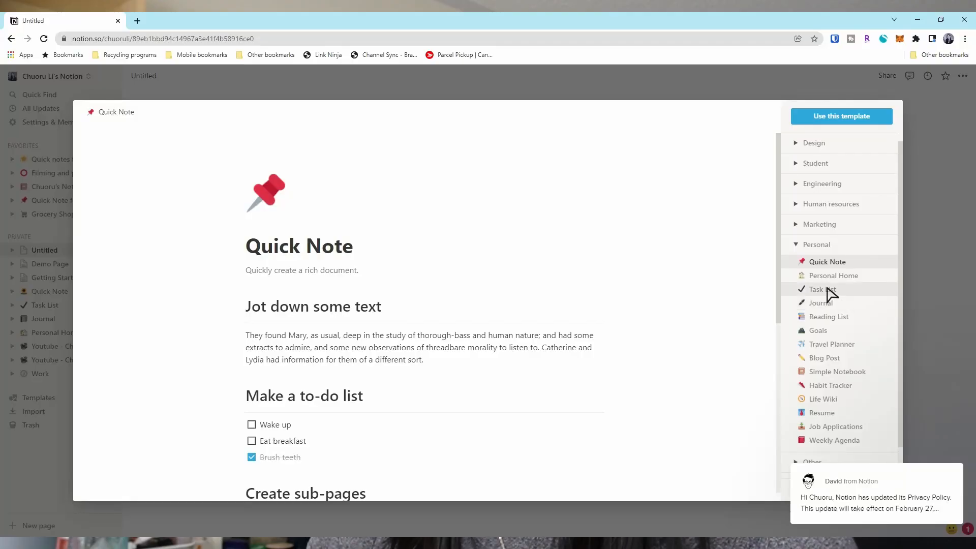
click(828, 288)
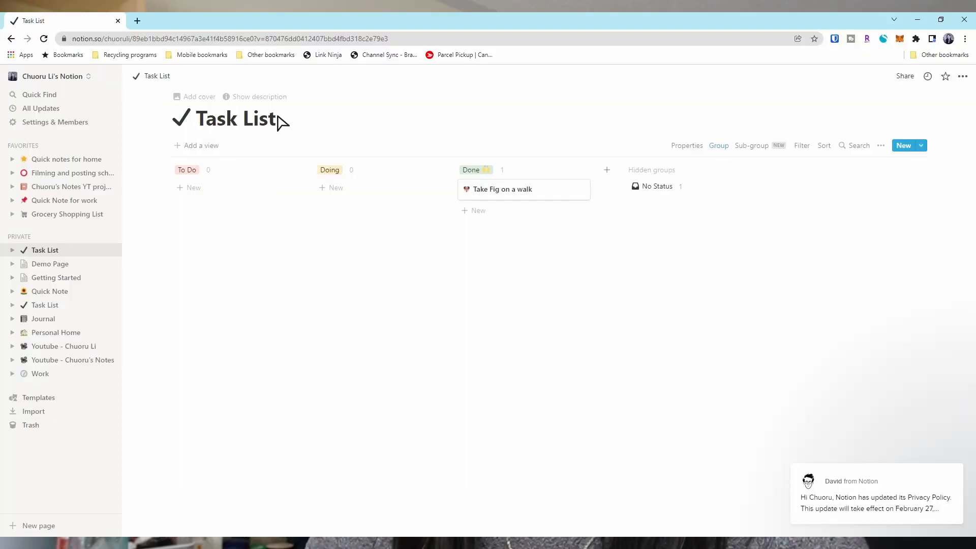
key(Delete)
key(Delete)
key(Delete)
key(Delete)
key(Delete)
key(Delete)
key(Delete)
key(Delete)
key(Delete)
text(Demo page)
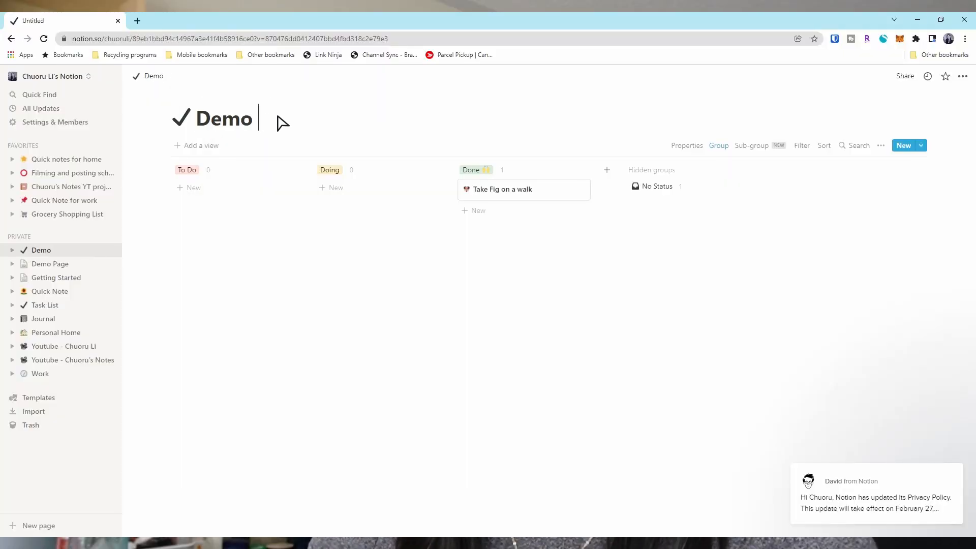
- Give Demo page a 💯 icon and a gallery painting as its cover
click(181, 125)
scroll(190, 229, down, 1)
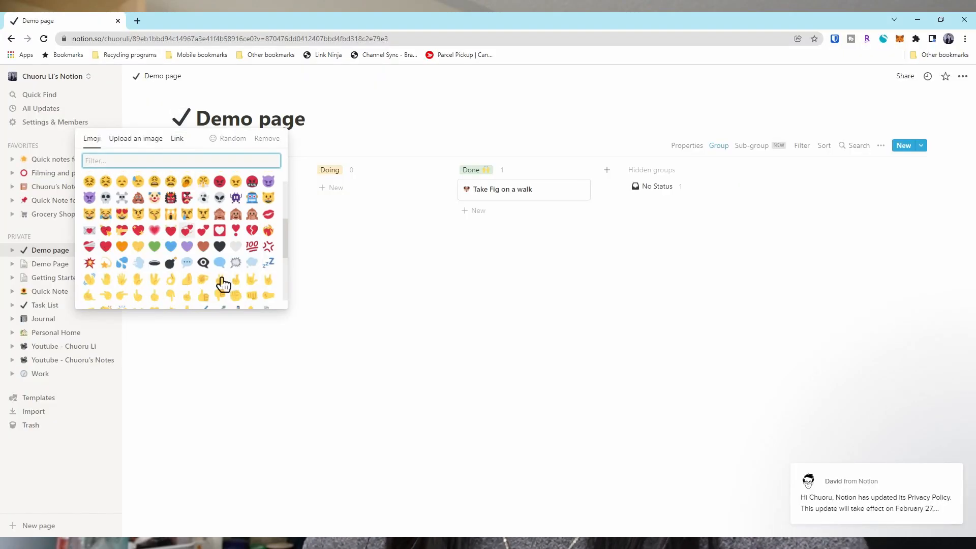
click(256, 250)
click(217, 102)
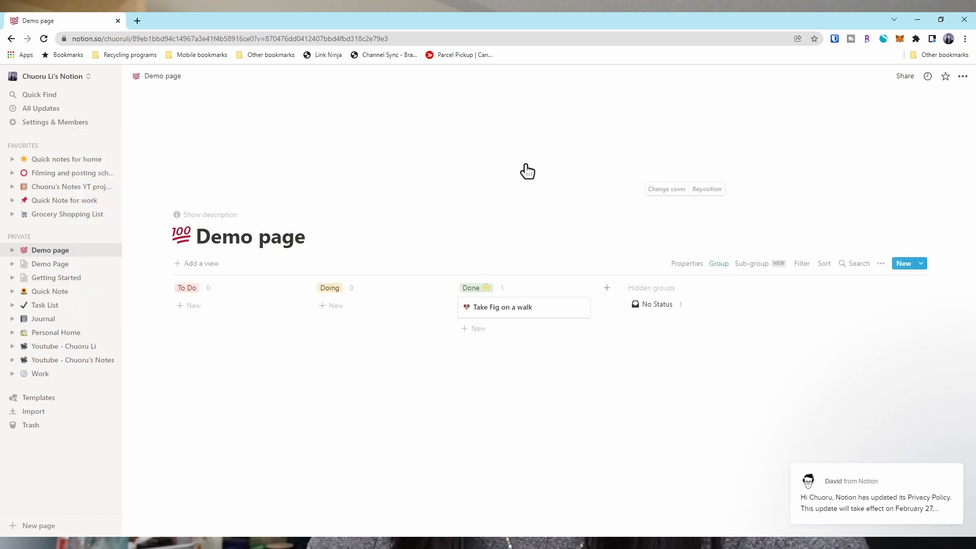
click(669, 190)
scroll(661, 284, down, 10)
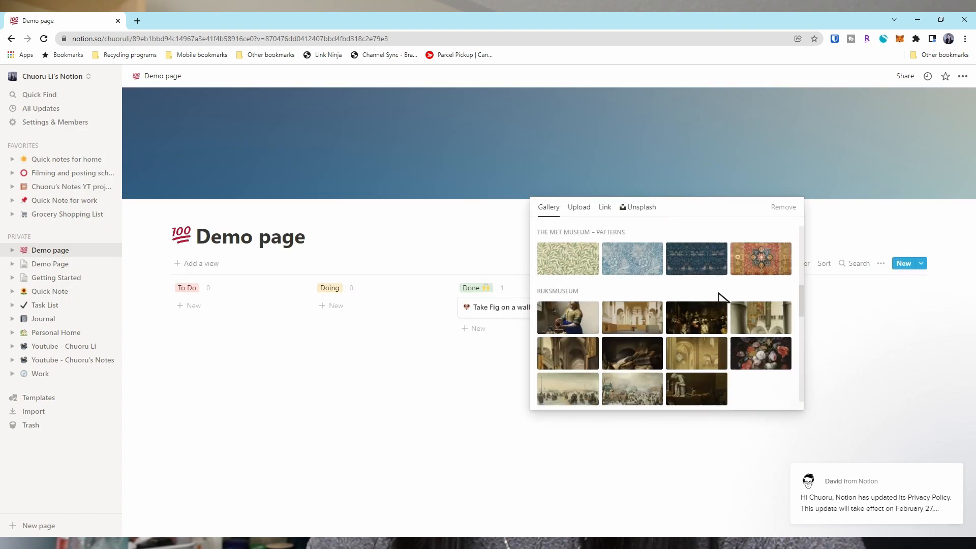
scroll(718, 294, down, 4)
click(568, 311)
click(426, 392)
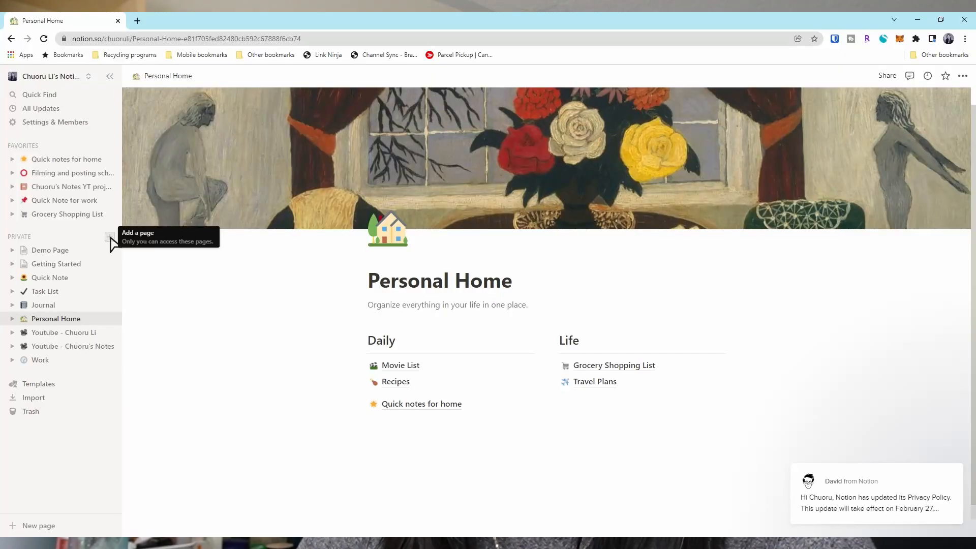
- Create a new private page and add a nested sub-page titled 'sub-page 1'
click(110, 238)
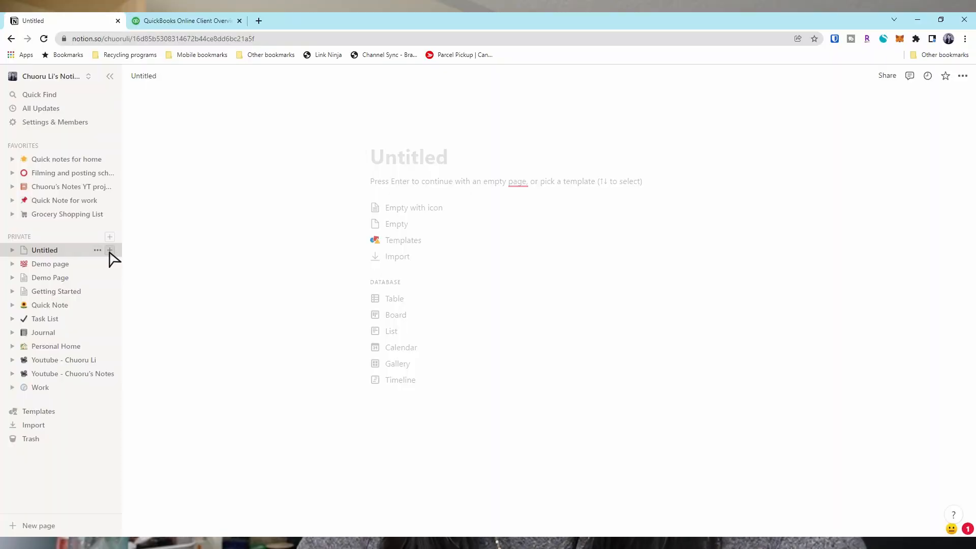
click(110, 250)
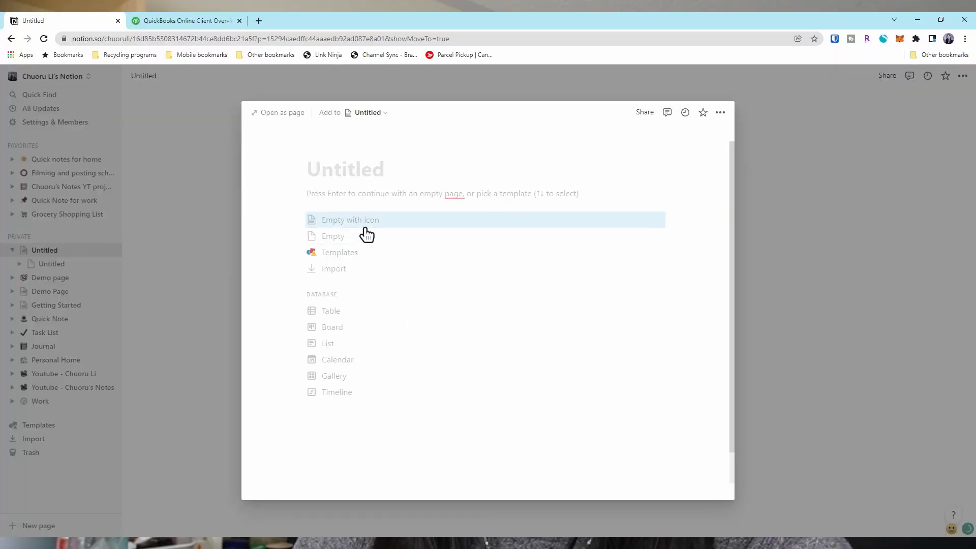
text(sub-page 1)
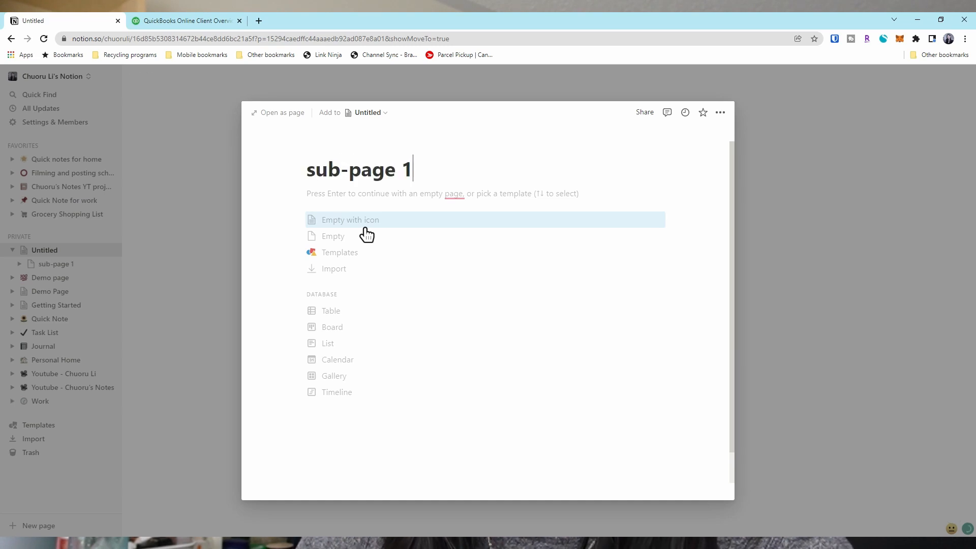
click(213, 310)
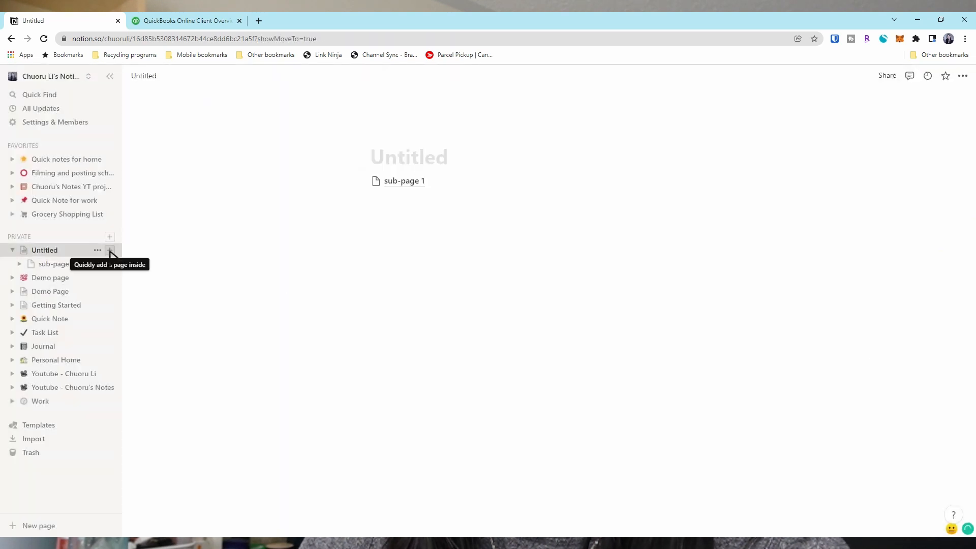
- Add a second nested sub-page titled 'content ideas' under the same page
click(110, 250)
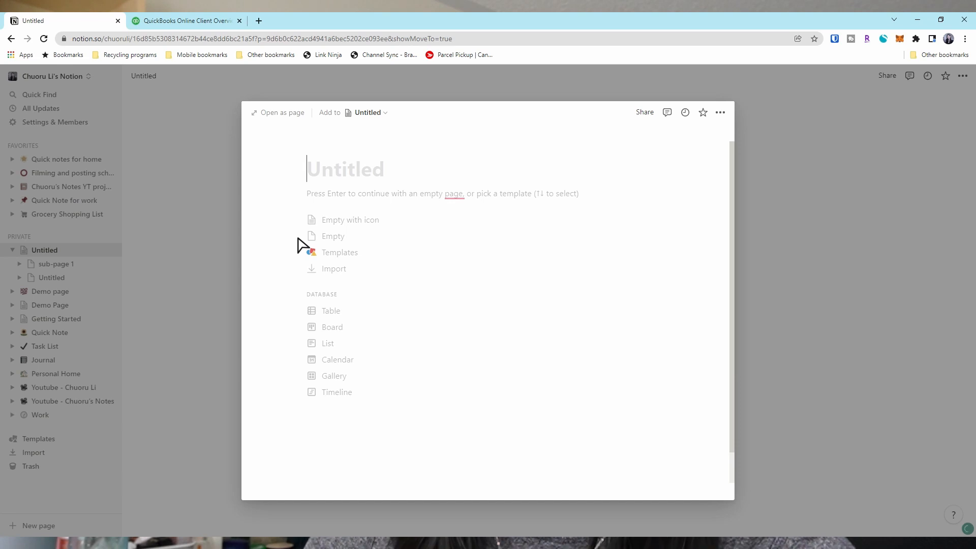
text(content ideas)
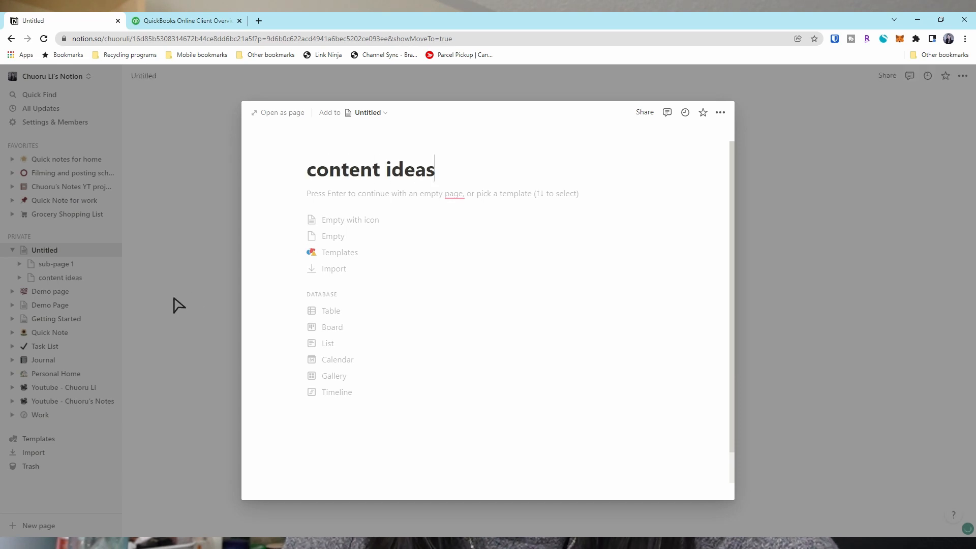
click(179, 305)
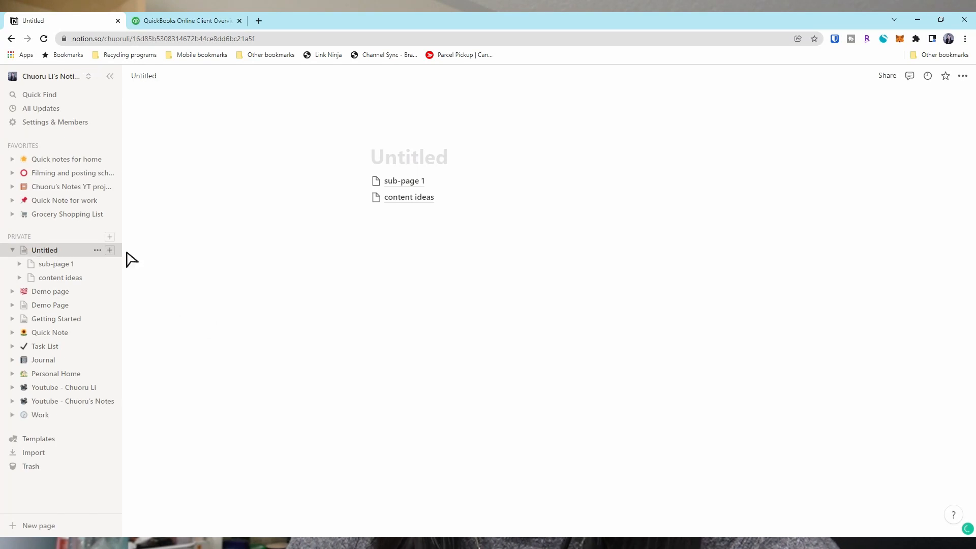
- Title the parent page 'Main page'
click(413, 166)
text(Main page)
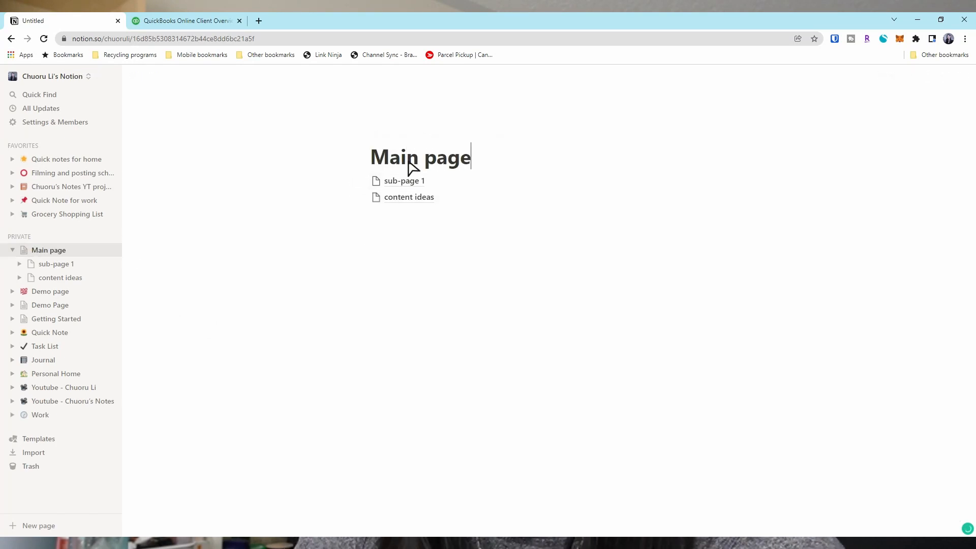
click(400, 270)
- Visit sub-page 1, then the Youtube - Chuoru Li and Youtube - Chuoru's Notes pages
click(401, 181)
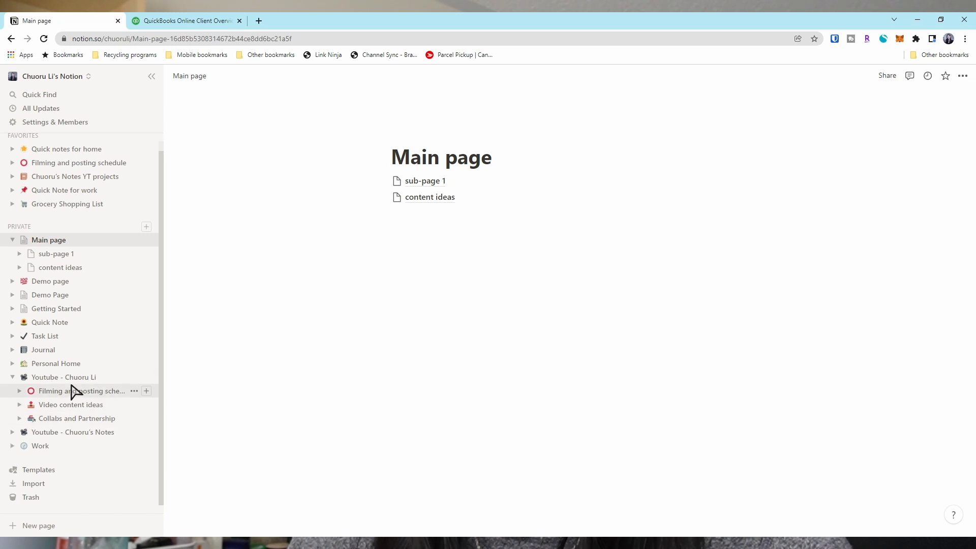
click(71, 379)
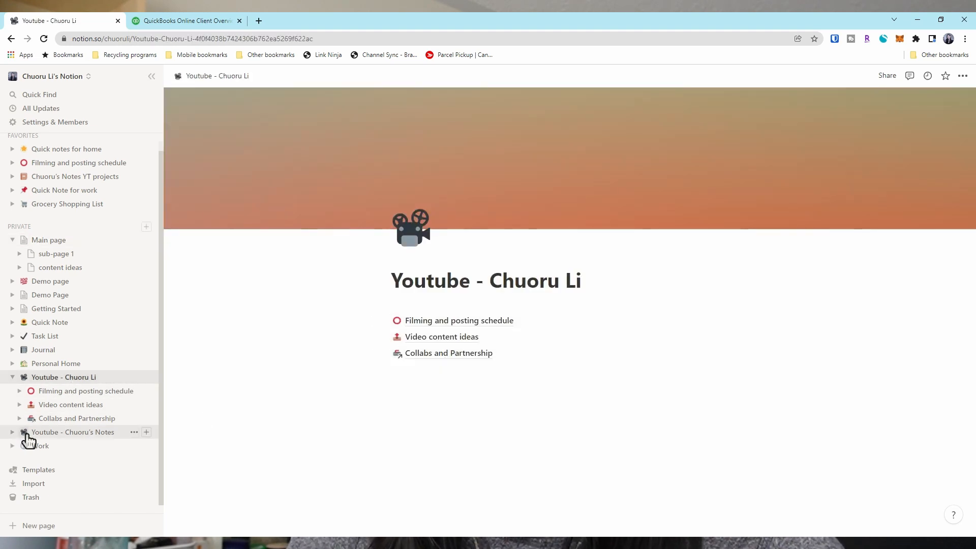
click(12, 433)
click(72, 435)
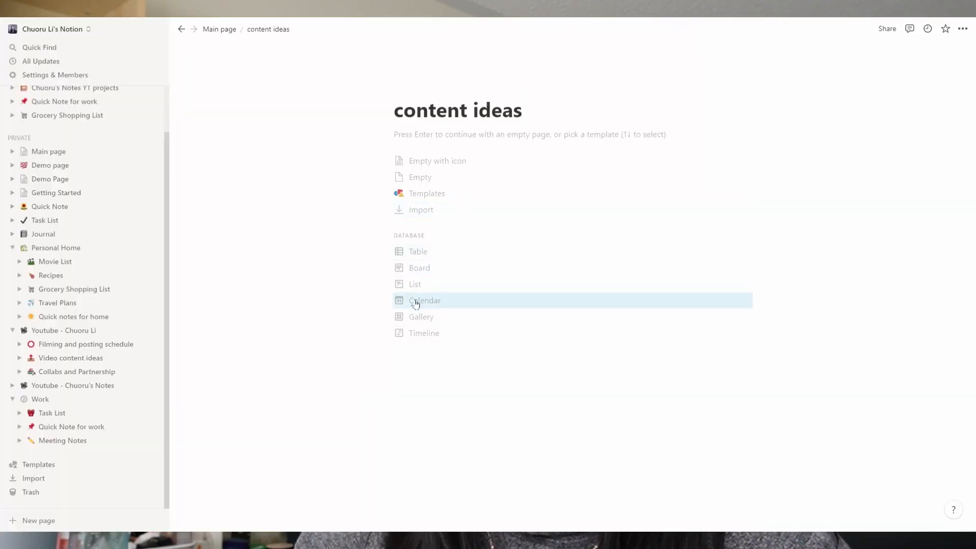
- Make content ideas a board with 'youtube tips' and 'productivity' groups and a 'How to set up Notion for Youtube' card
click(428, 267)
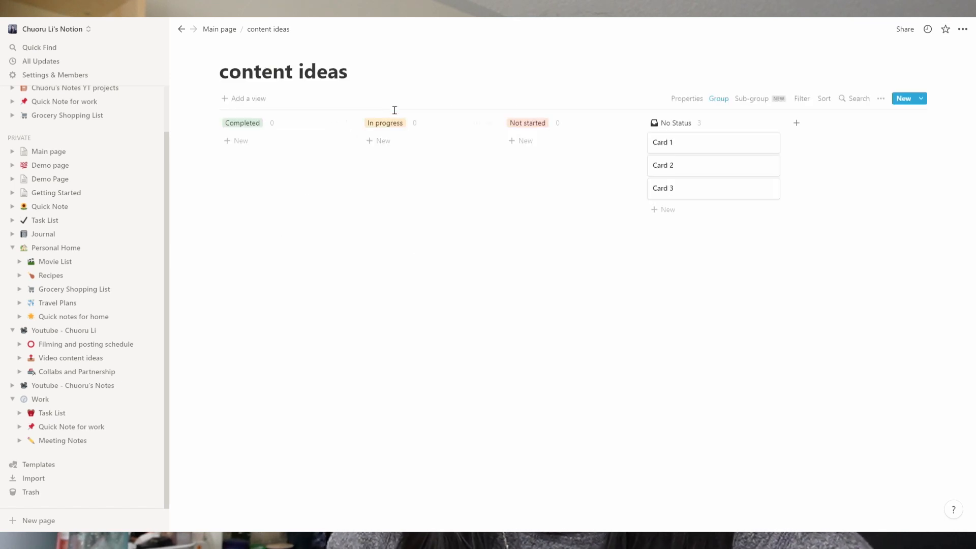
click(259, 127)
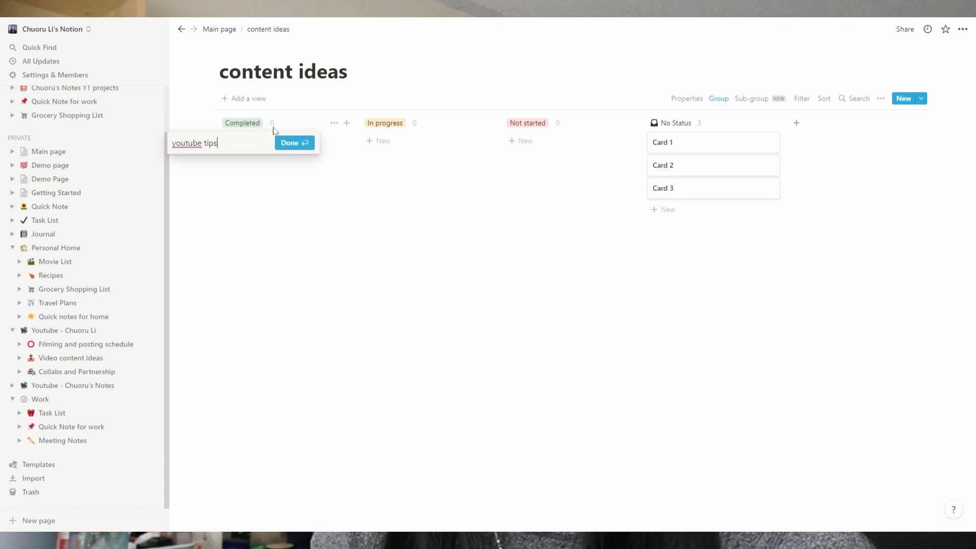
key(Return)
click(394, 123)
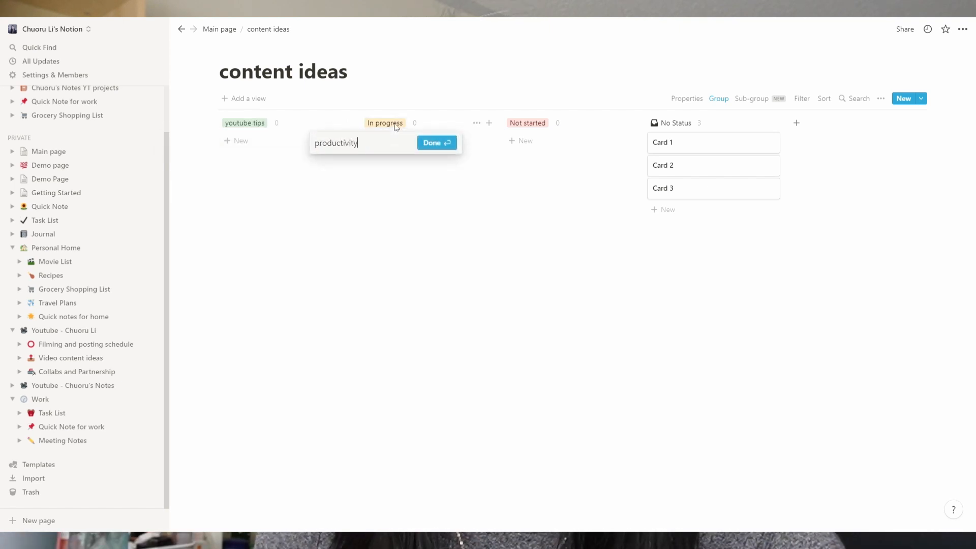
click(433, 143)
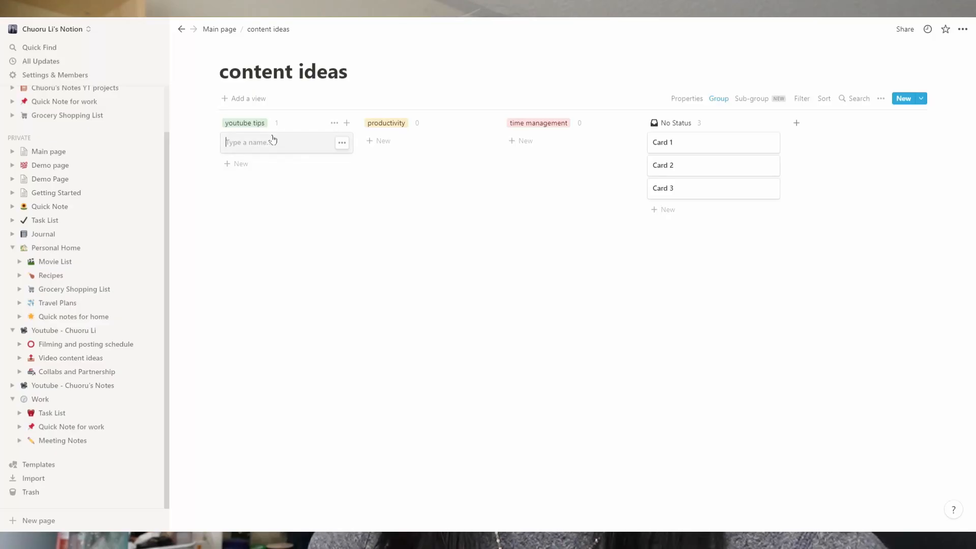
click(338, 141)
text(How to set up Notion for Youtube)
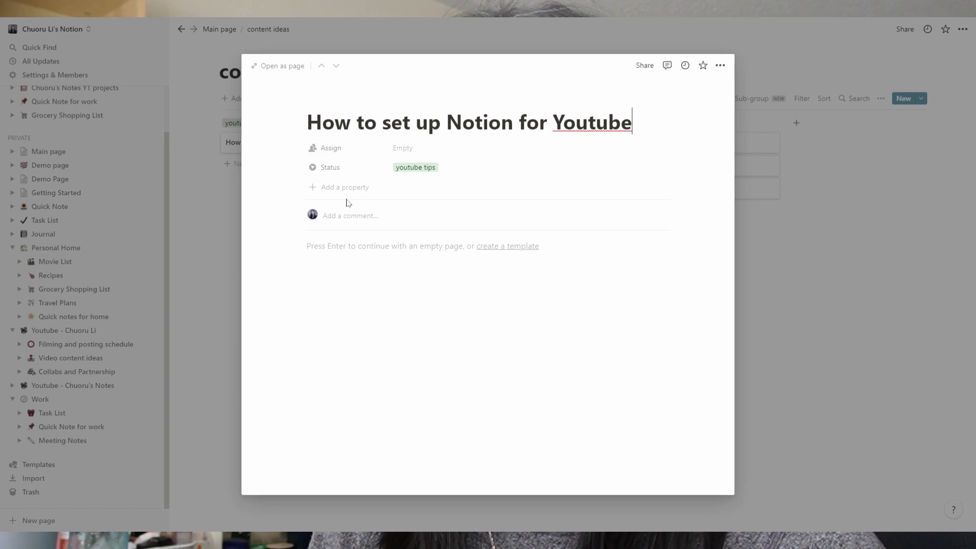
- Review the card's existing properties and rename the Status property to 'category'
click(337, 149)
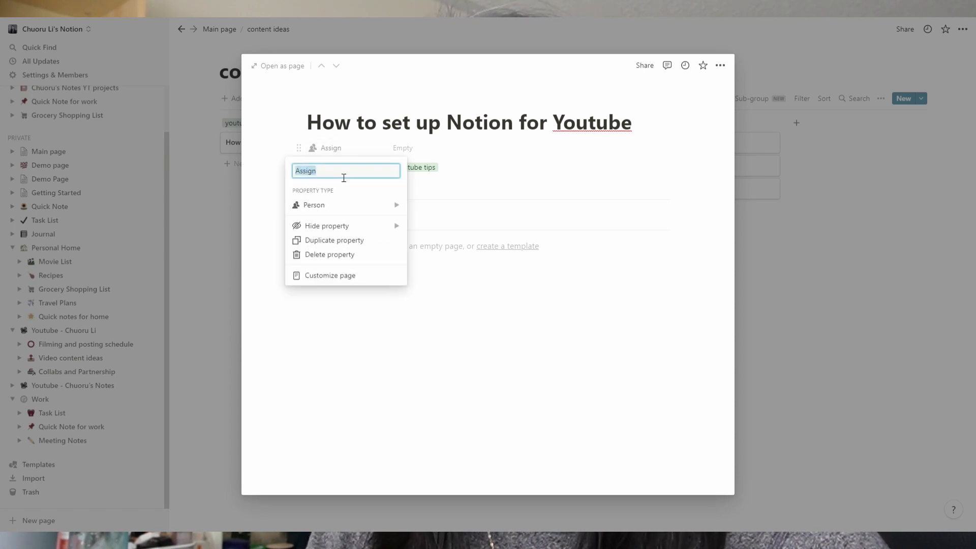
click(415, 150)
click(414, 149)
click(358, 168)
click(396, 176)
click(320, 148)
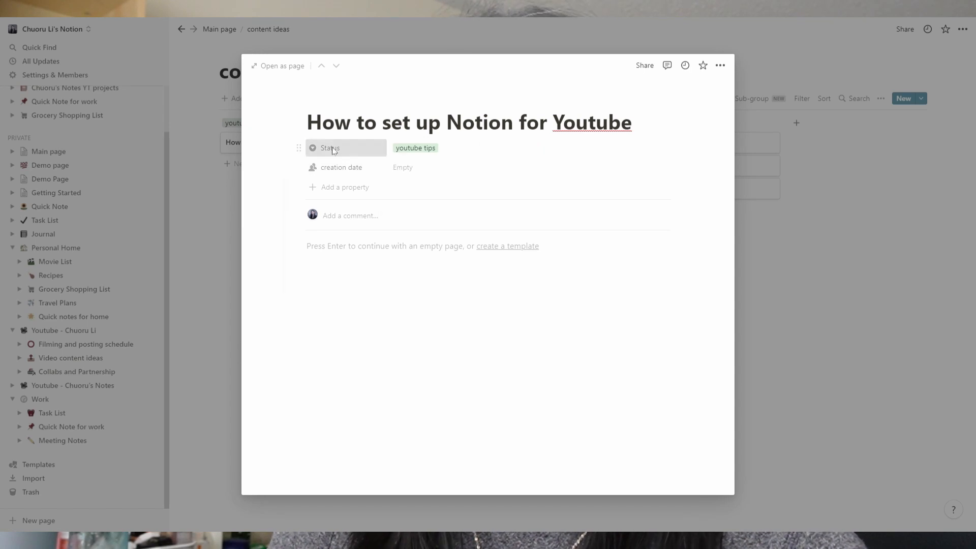
click(332, 148)
text(c)
key(Return)
click(405, 168)
key(Escape)
- Make creation date a Date property set to February 9, 2022
click(351, 172)
click(345, 220)
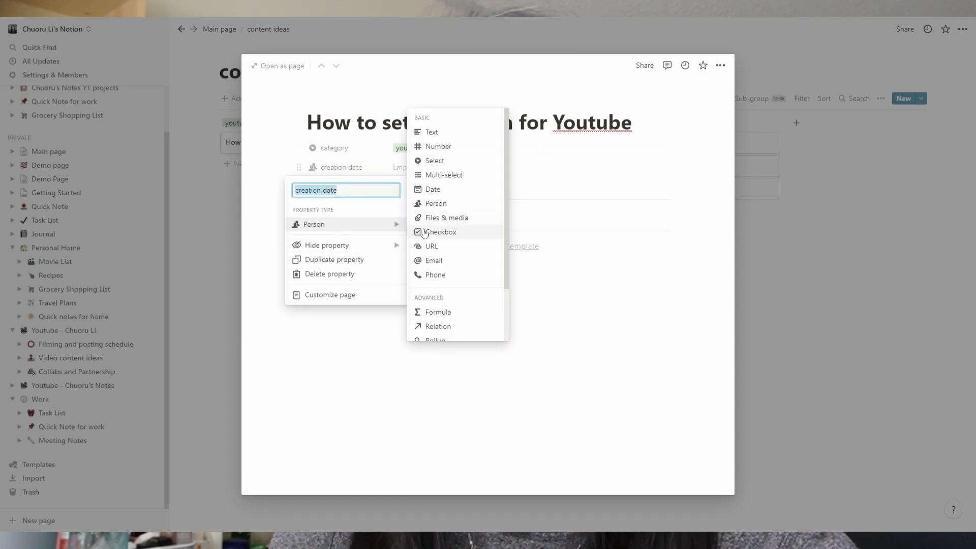
click(430, 189)
click(407, 168)
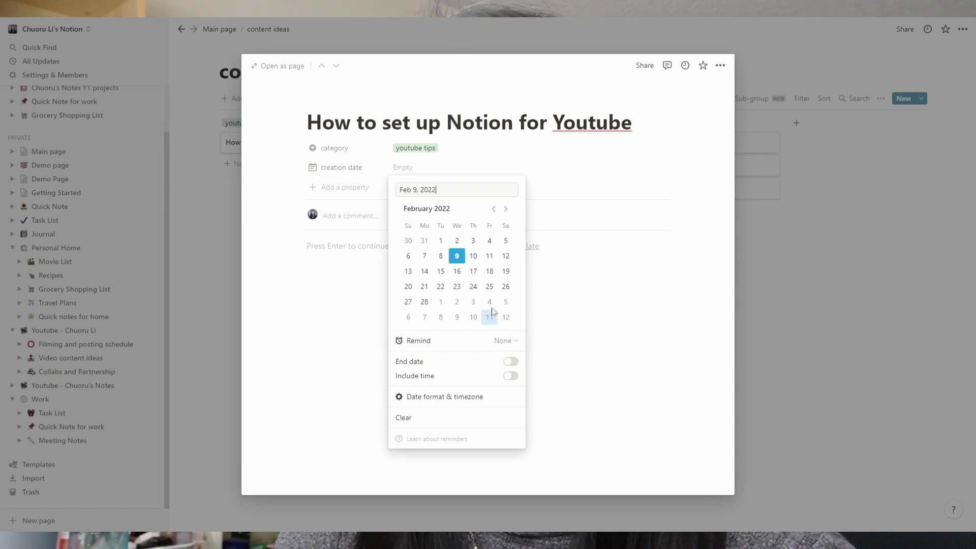
click(326, 187)
- Add a status select property with options planning, in progress, filmed and published
click(338, 188)
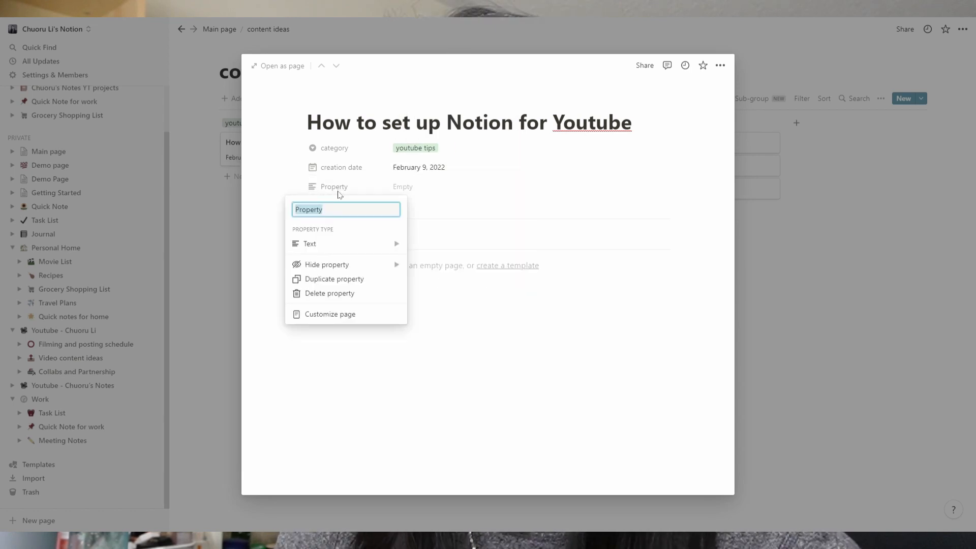
click(332, 244)
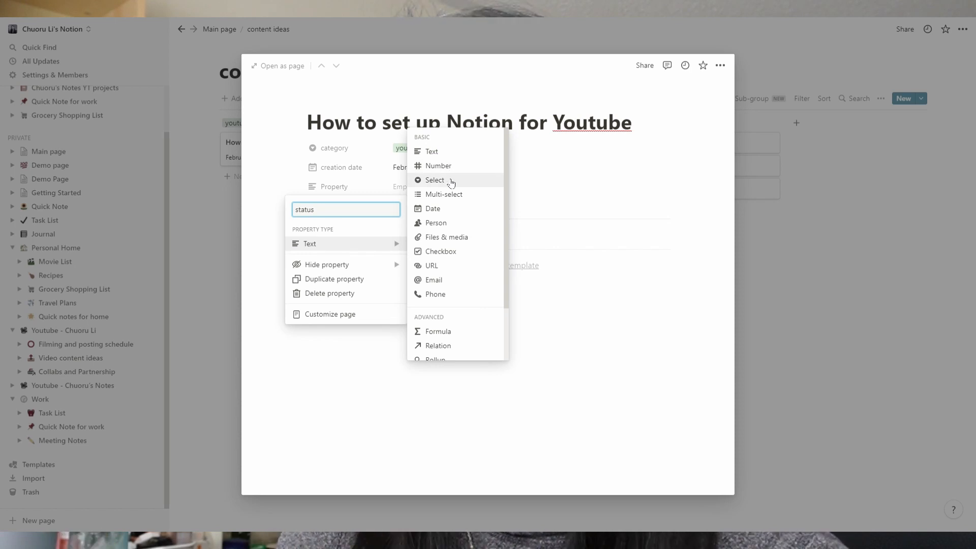
click(430, 122)
click(422, 189)
text(fil)
key(BackSpace)
key(BackSpace)
key(BackSpace)
text(planni)
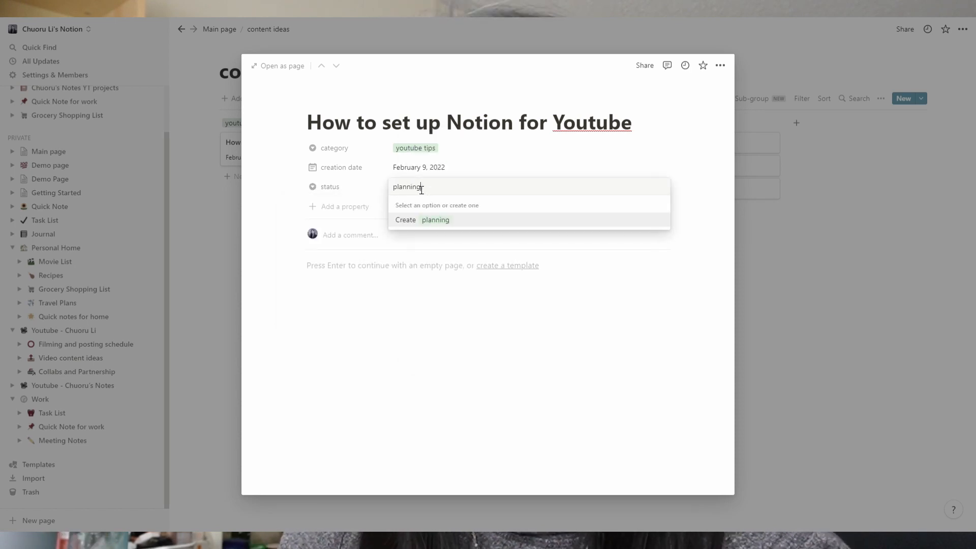
text(ng)
key(Return)
text(in pro)
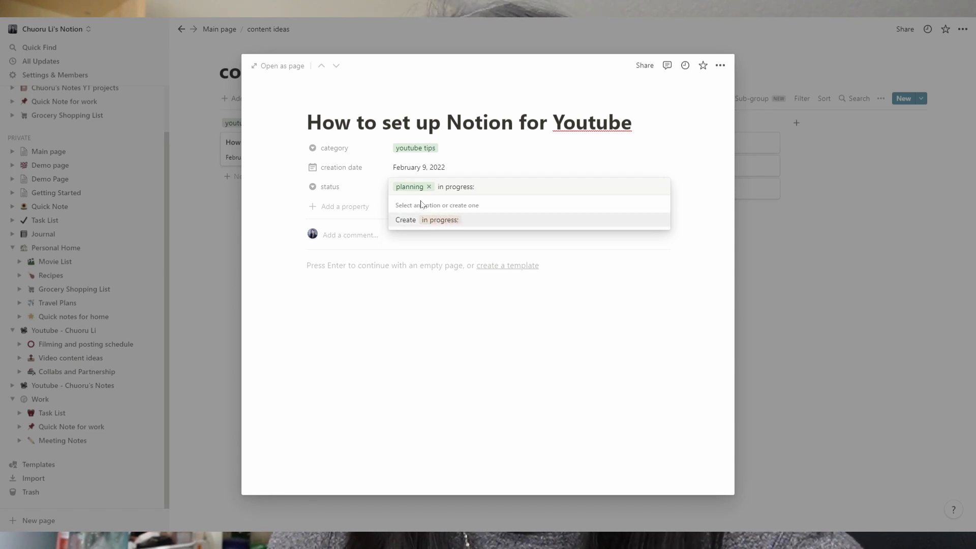
text(gress)
key(Return)
click(424, 193)
text(filmed)
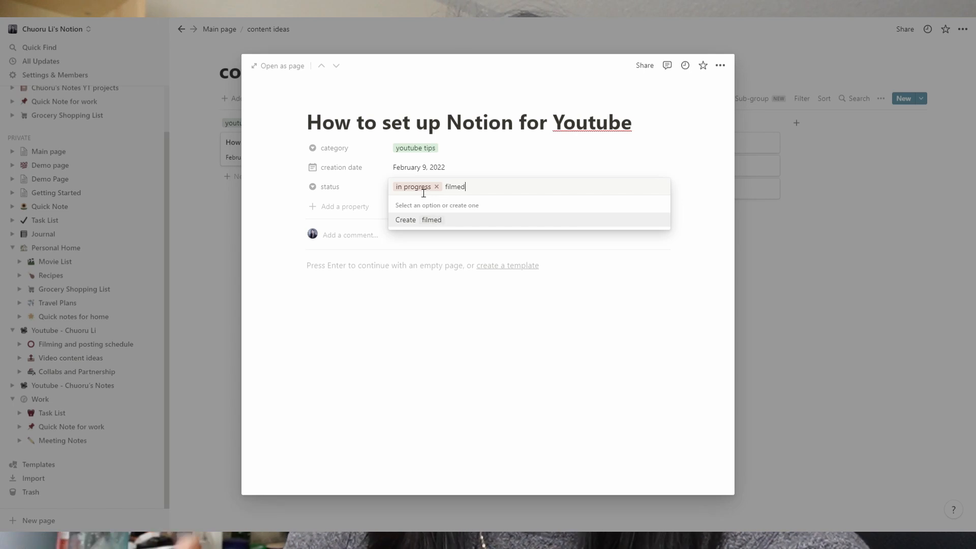
key(Return)
text(published)
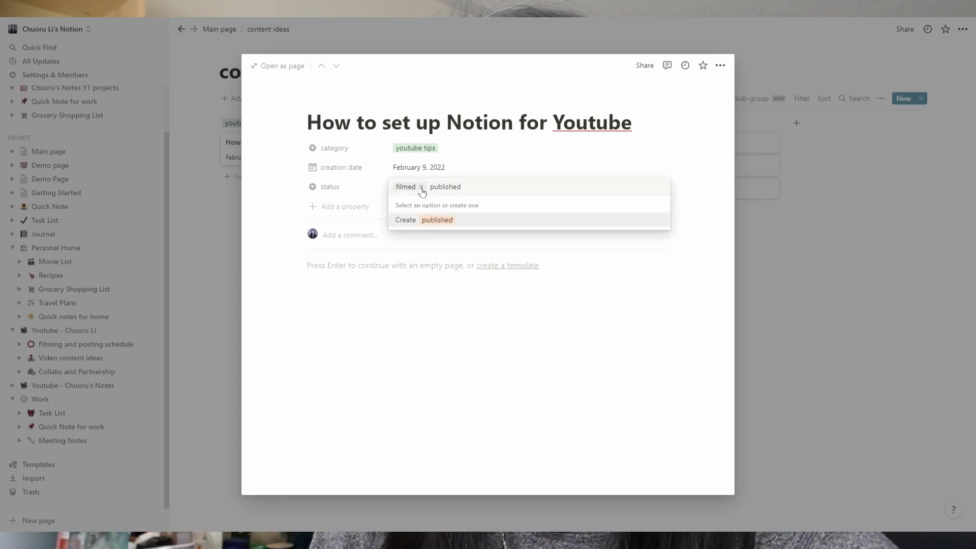
key(Return)
- Add a 'filming deadline' Date property set to February 12, 2022
click(364, 207)
text(filming deadline)
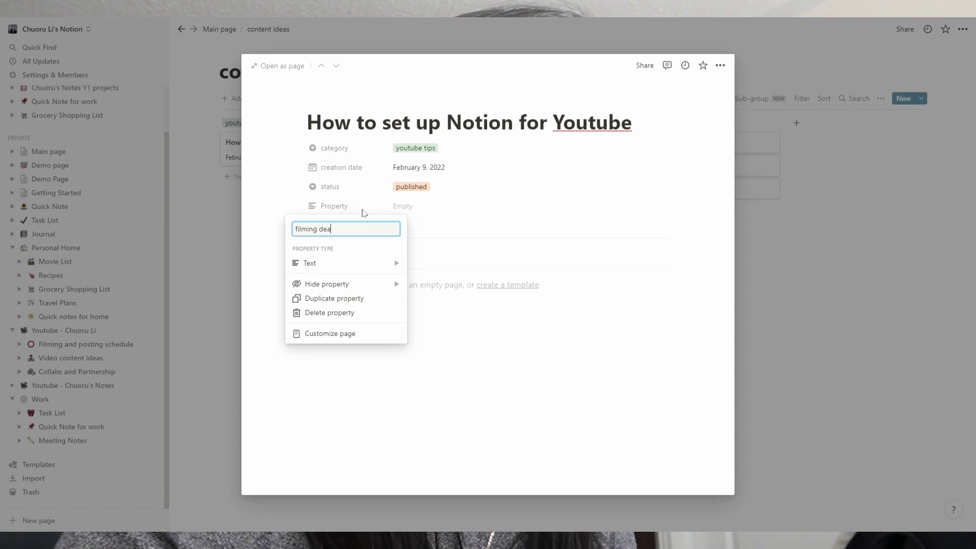
mouse_move(313, 276)
click(432, 228)
click(382, 205)
click(405, 207)
click(408, 207)
click(506, 295)
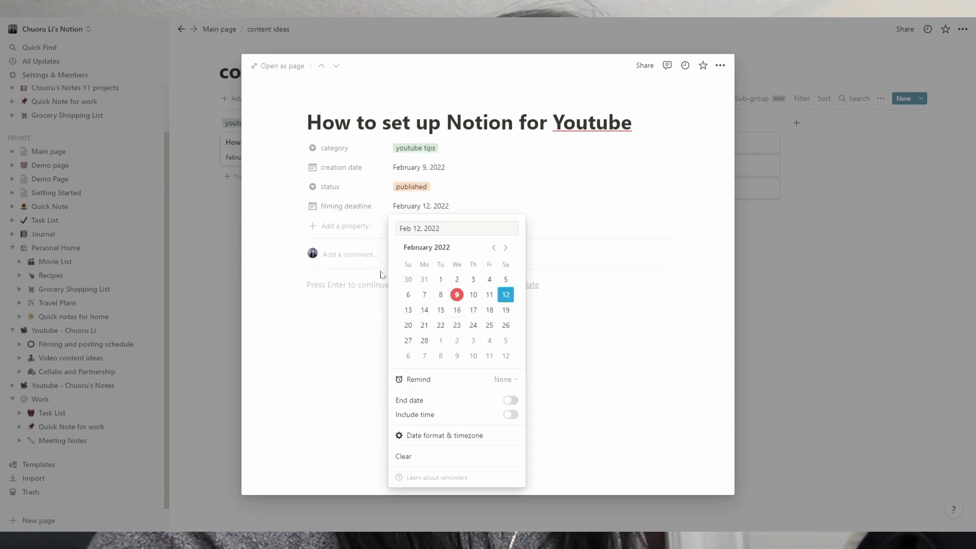
click(362, 227)
- Add a 'Youtube Link' URL property and a 'thumbnail' Files & media property
click(345, 225)
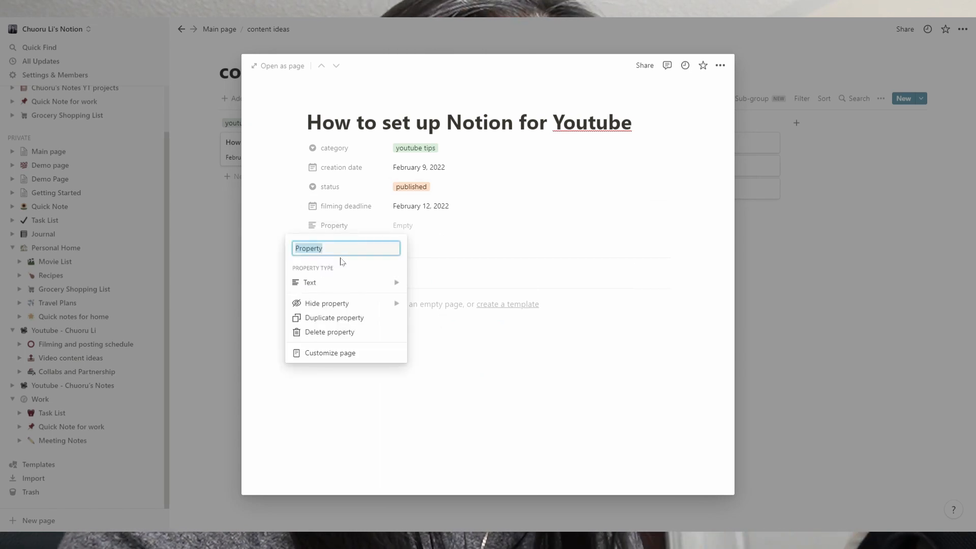
text(Youtube Lin)
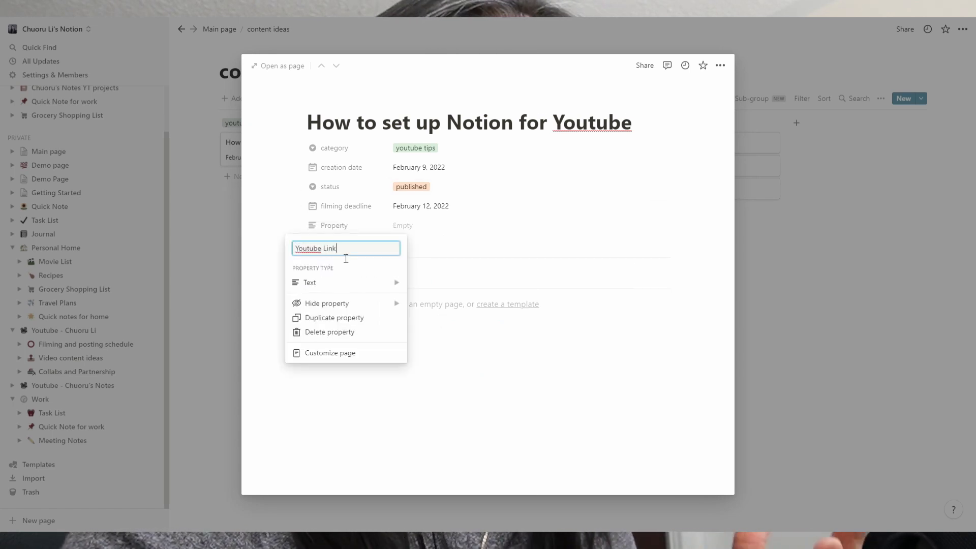
text(k)
mouse_move(327, 290)
click(431, 304)
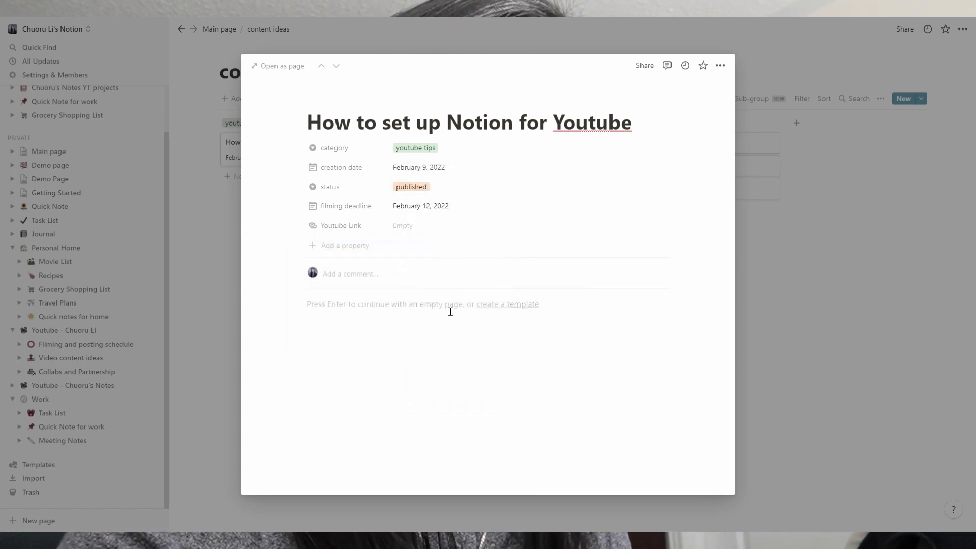
click(347, 246)
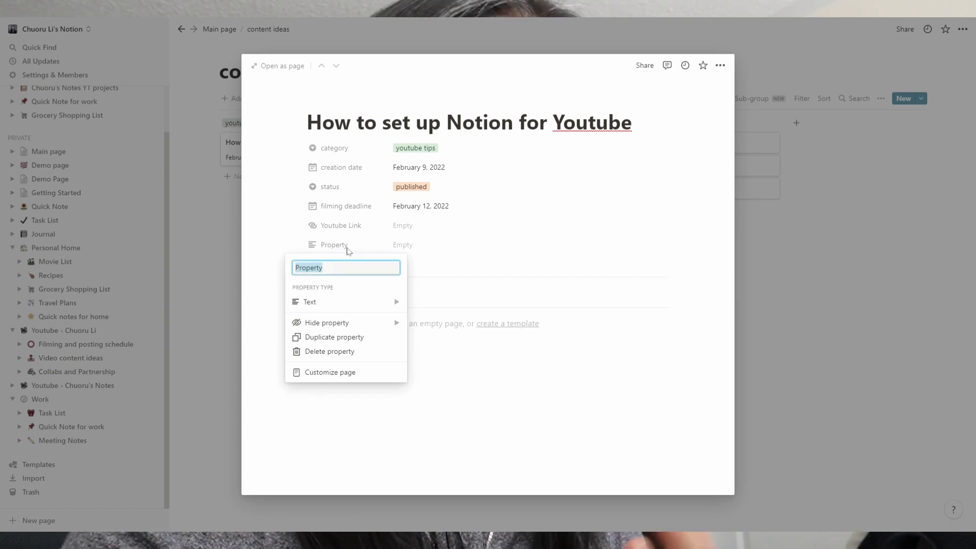
text(thumbnail)
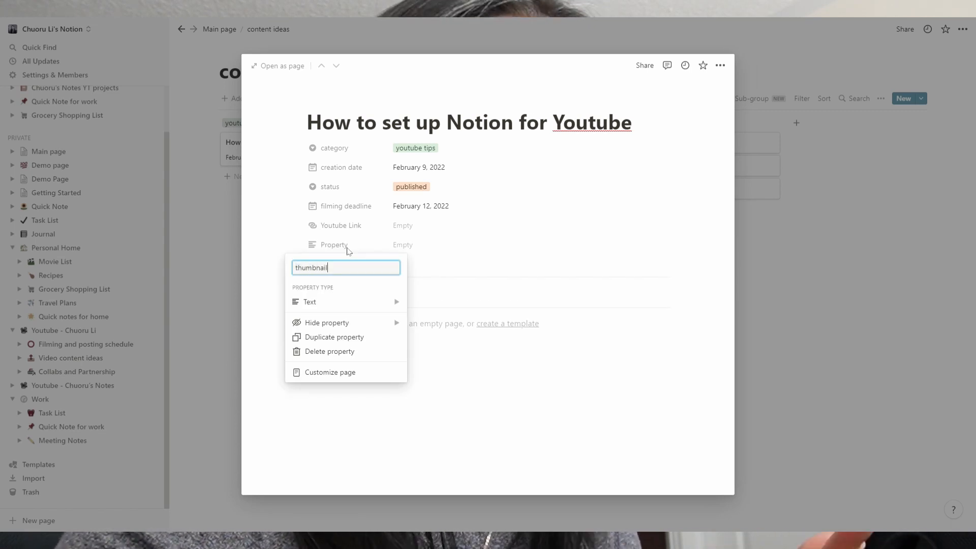
mouse_move(337, 304)
click(447, 289)
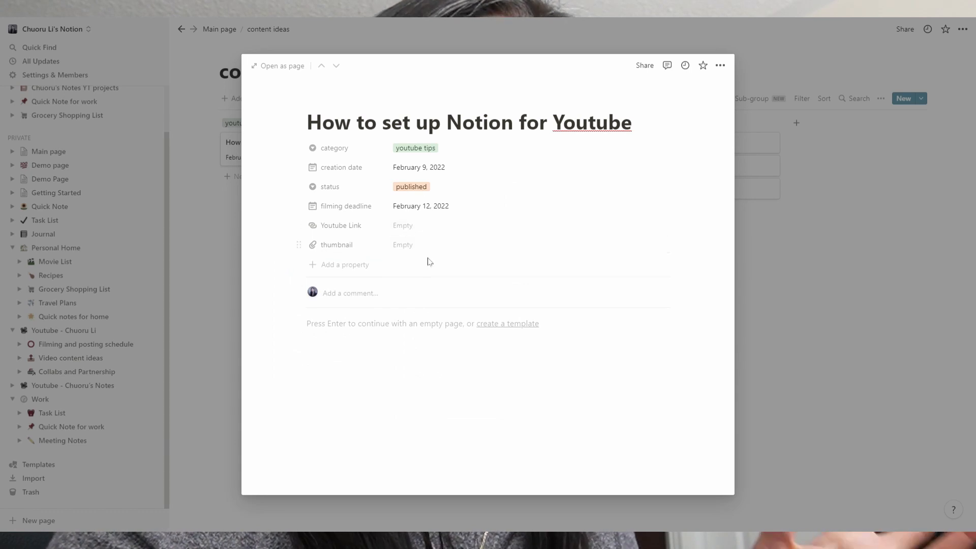
- Close the 'How to set up Notion for Youtube' card preview to return to the content ideas board
click(782, 302)
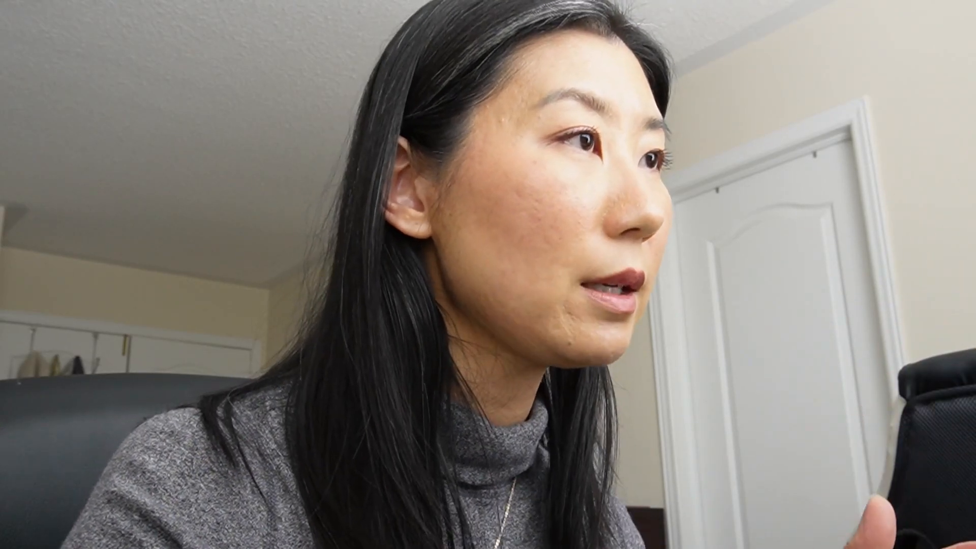
- In Chuoru's Notes YT projects, open the Notion for Youtube card, then drag Notion vs. Airtable back into Filmed
click(72, 405)
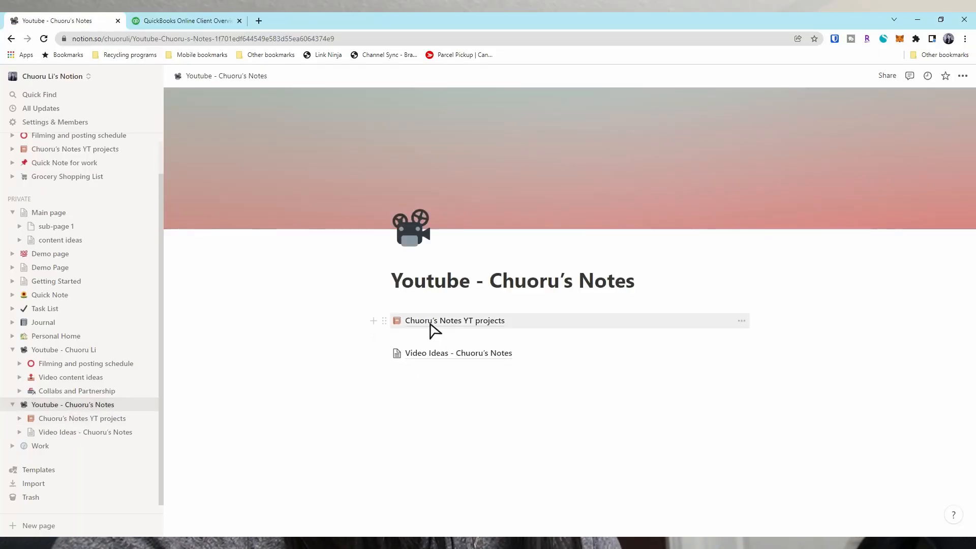
click(430, 324)
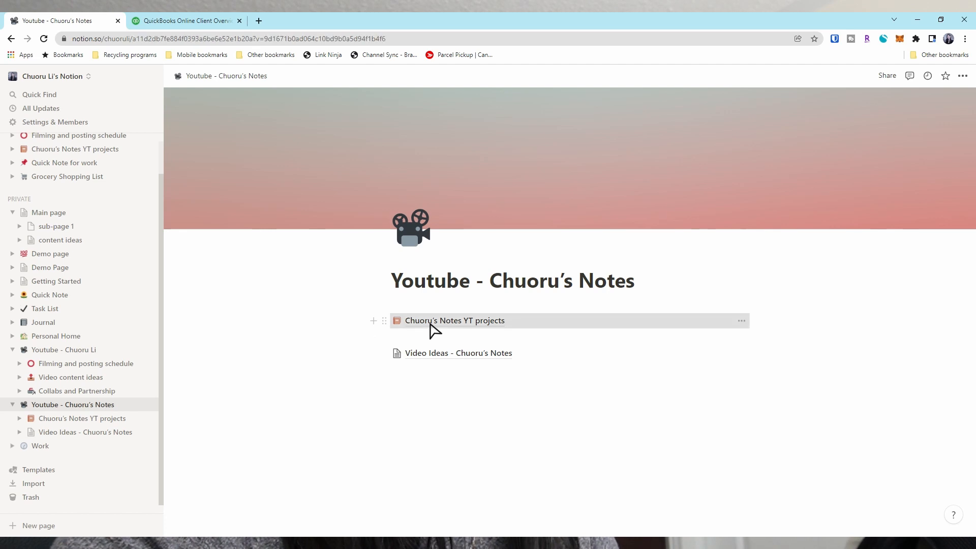
click(704, 312)
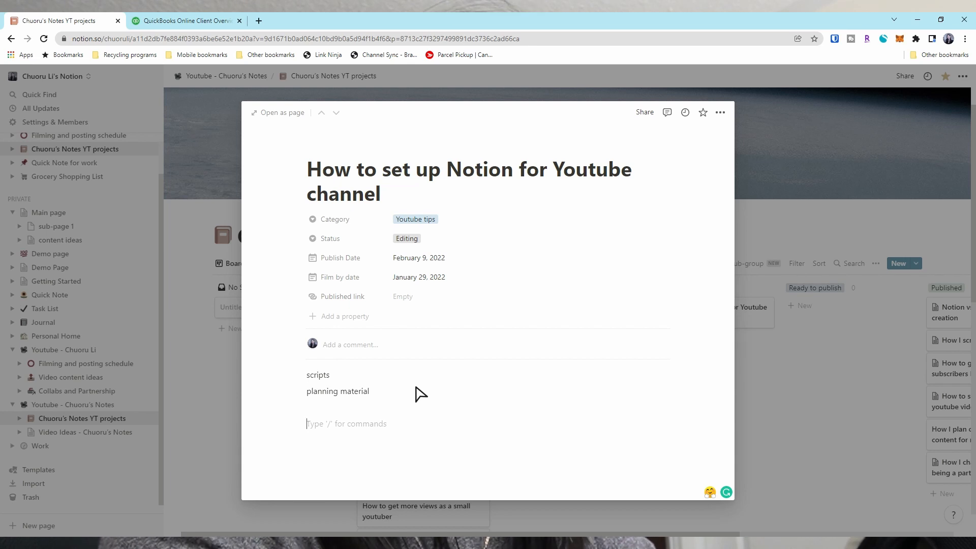
key(Return)
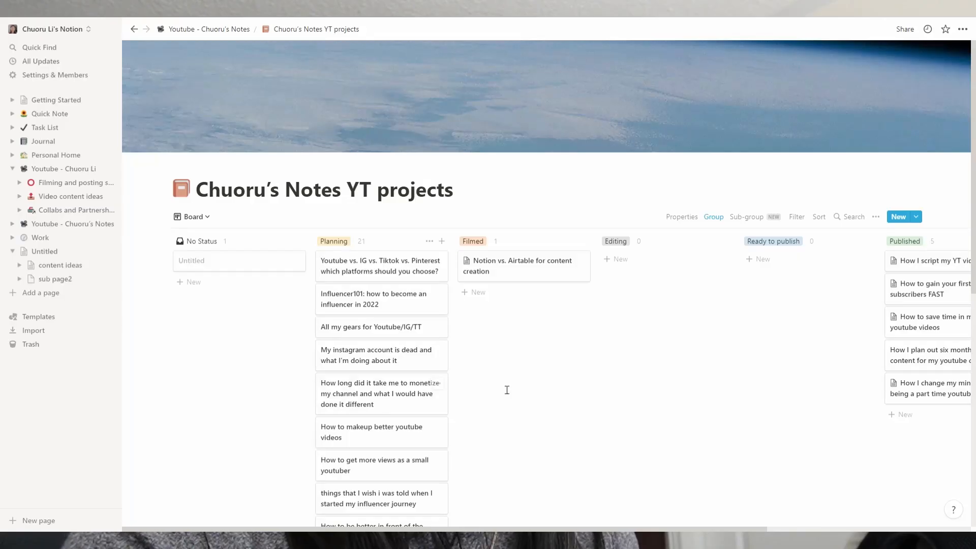
drag(501, 269, 743, 276)
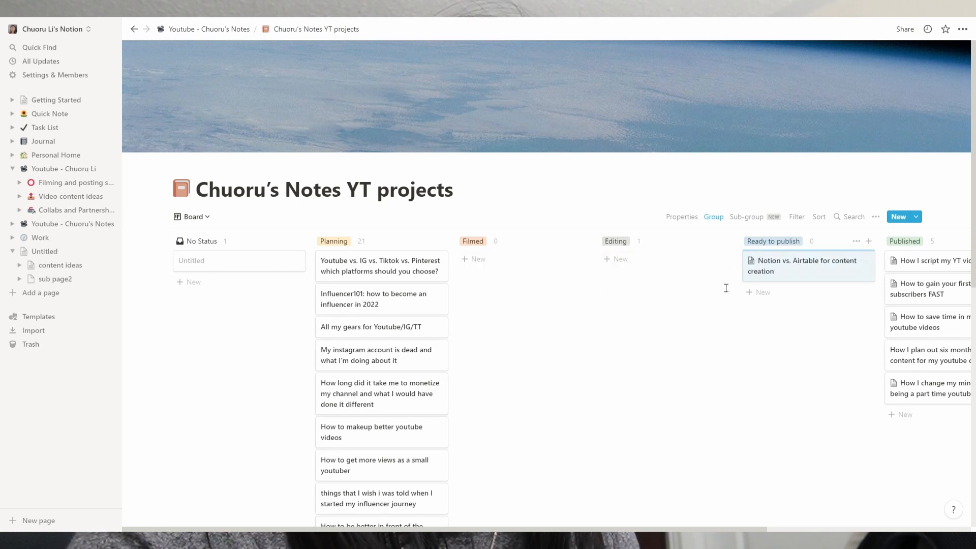
drag(795, 259, 483, 265)
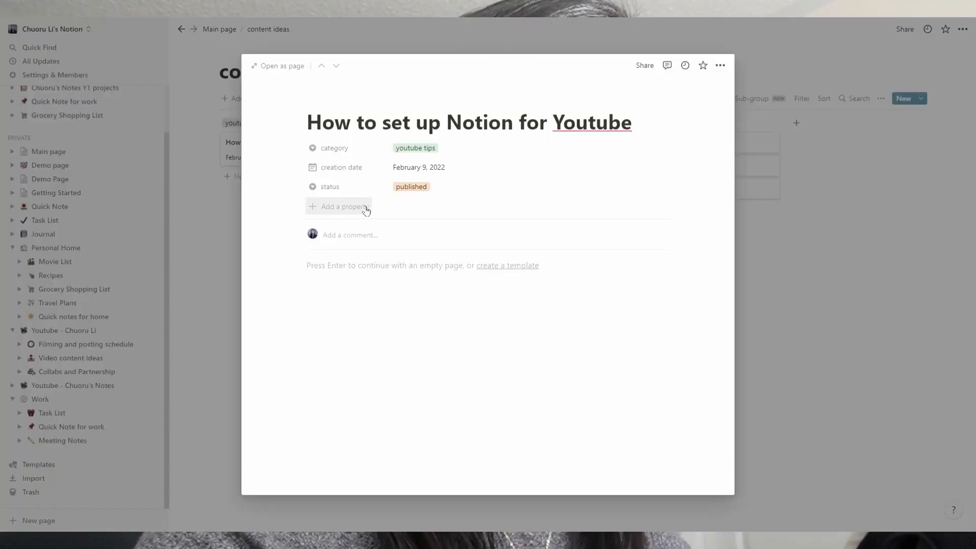
- Add a new 'filming deadline' property of type Date to the card
click(365, 207)
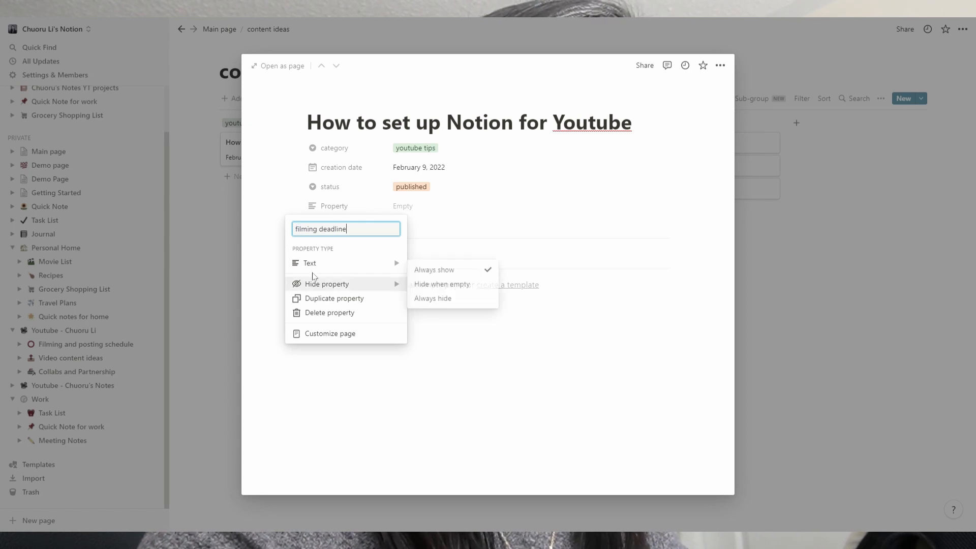
mouse_move(319, 268)
click(432, 228)
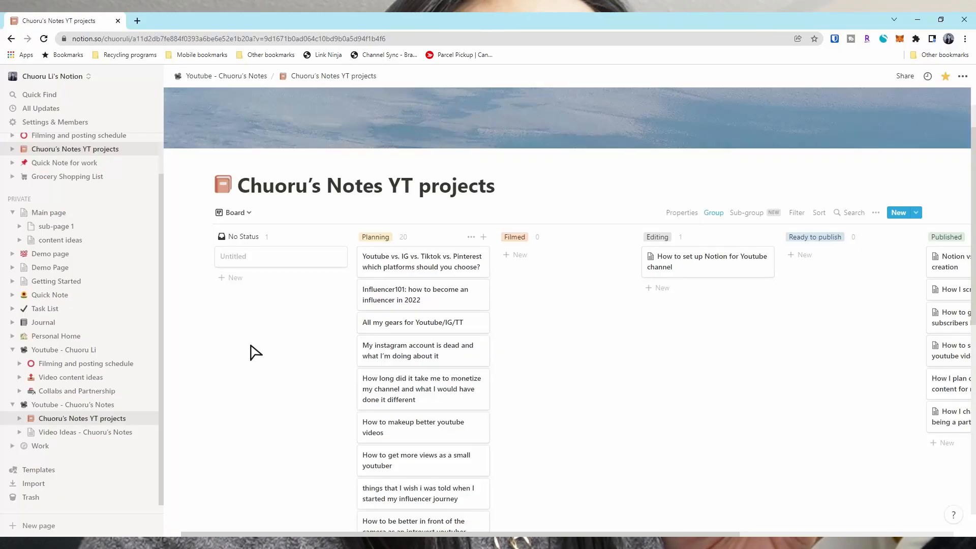
- Switch the YT projects database to List layout, then to Calendar layout
scroll(279, 363, down, 2)
scroll(571, 325, up, 2)
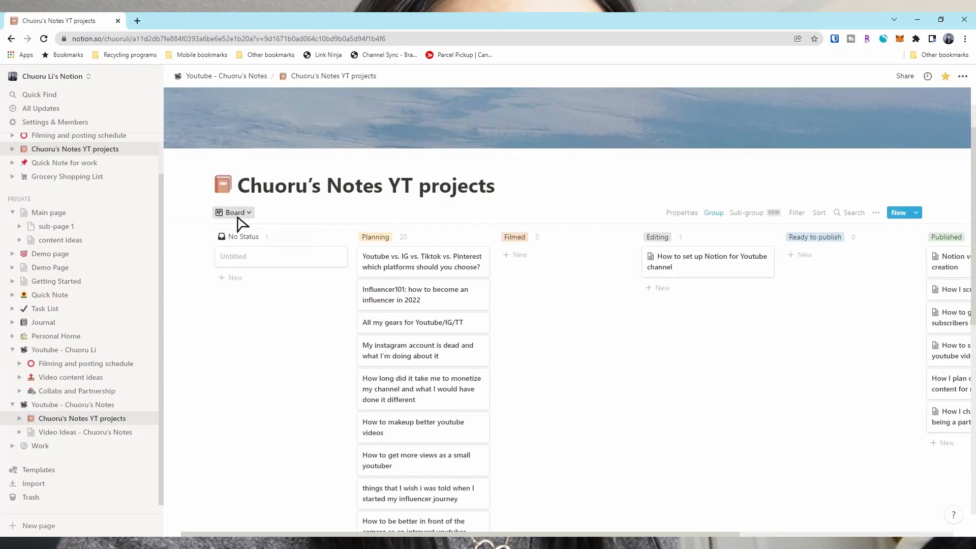
click(239, 213)
click(209, 269)
click(237, 263)
click(193, 377)
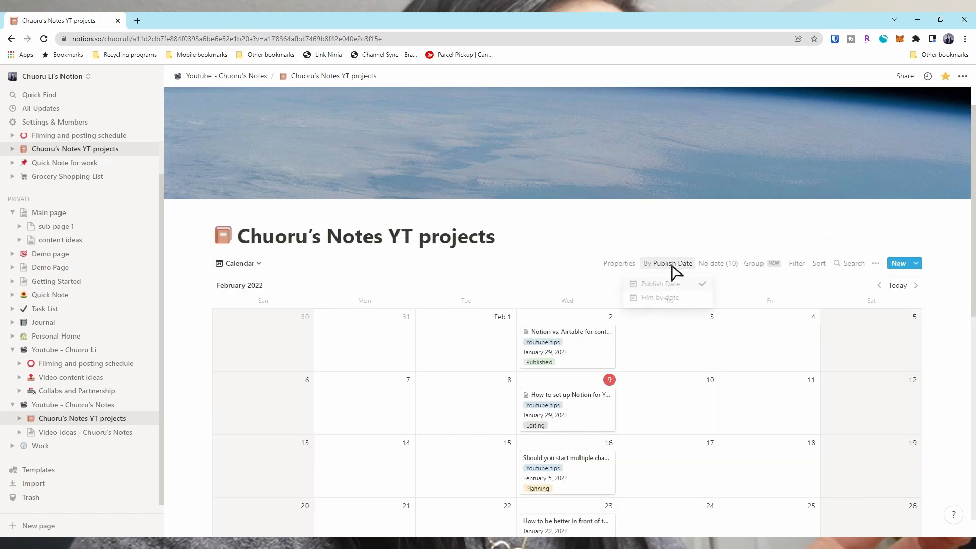
- Rename the Board view to 'By status'
scroll(322, 233, down, 2)
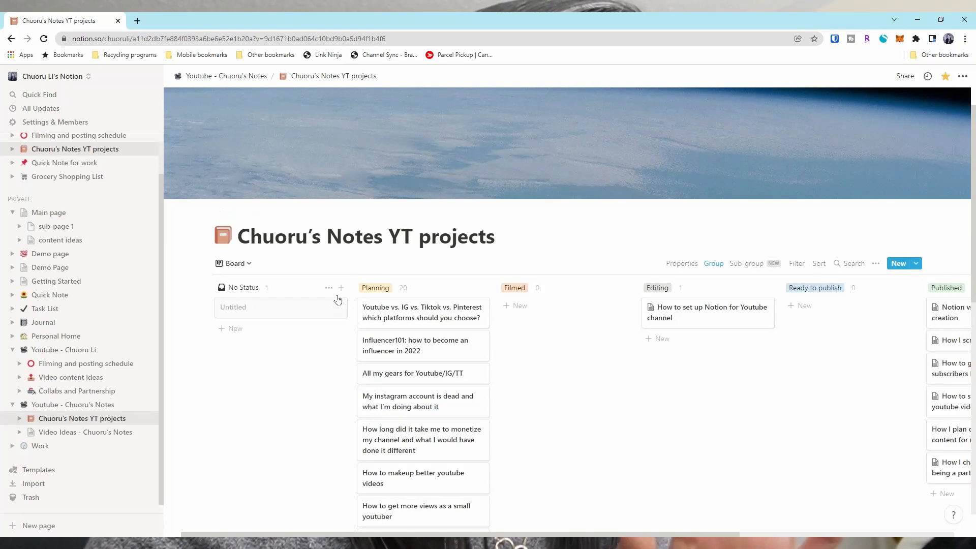
click(246, 264)
click(310, 361)
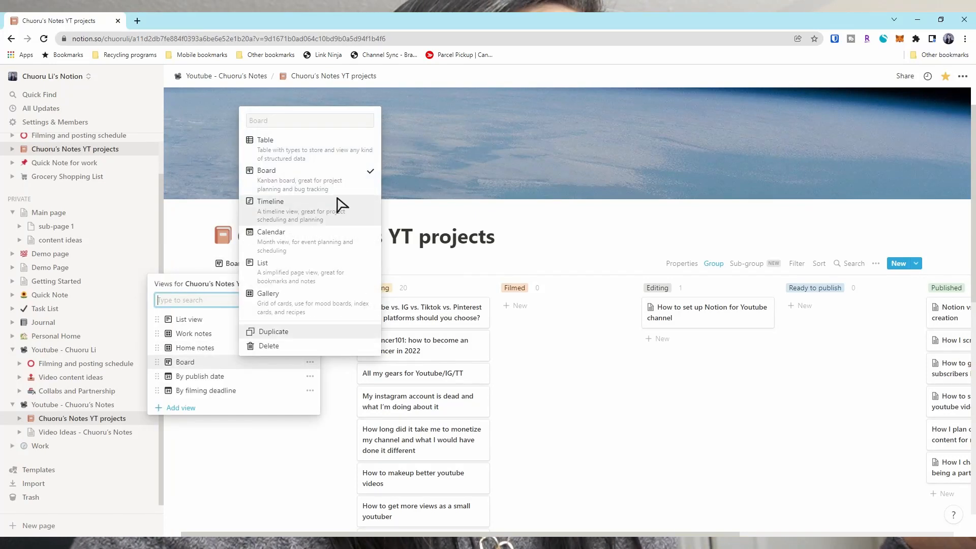
click(312, 122)
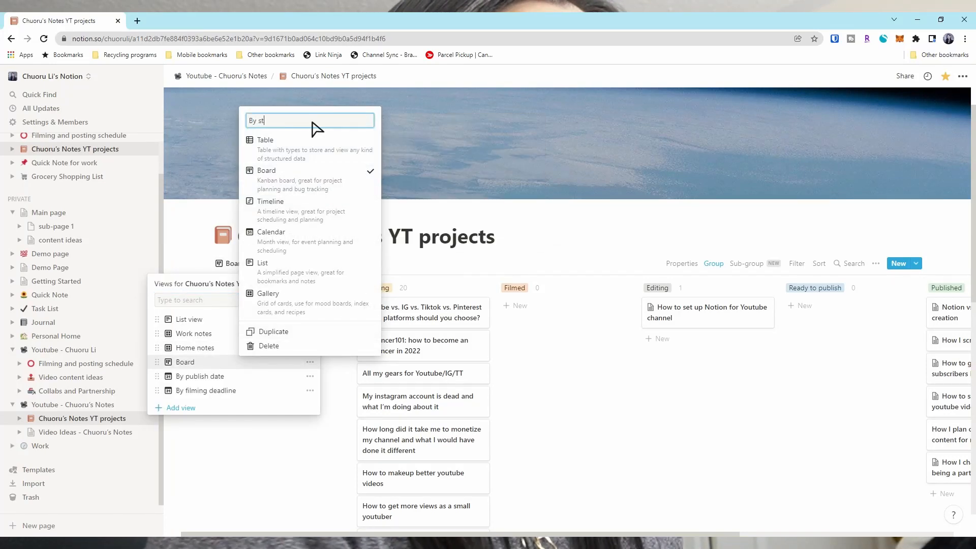
key(Return)
click(257, 263)
- Drag All my gears and Influencer101 into Filmed and back to Planning
drag(408, 370, 550, 341)
drag(516, 311, 402, 366)
drag(458, 348, 556, 353)
drag(552, 314, 460, 383)
scroll(510, 396, down, 6)
scroll(510, 395, up, 5)
mouse_move(665, 237)
mouse_down()
mouse_move(840, 240)
mouse_move(668, 239)
mouse_up()
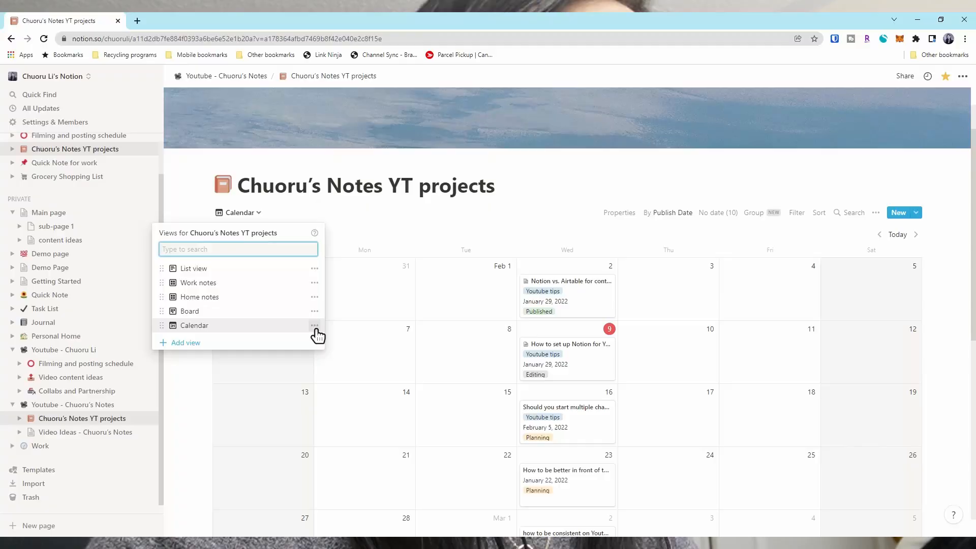
click(316, 328)
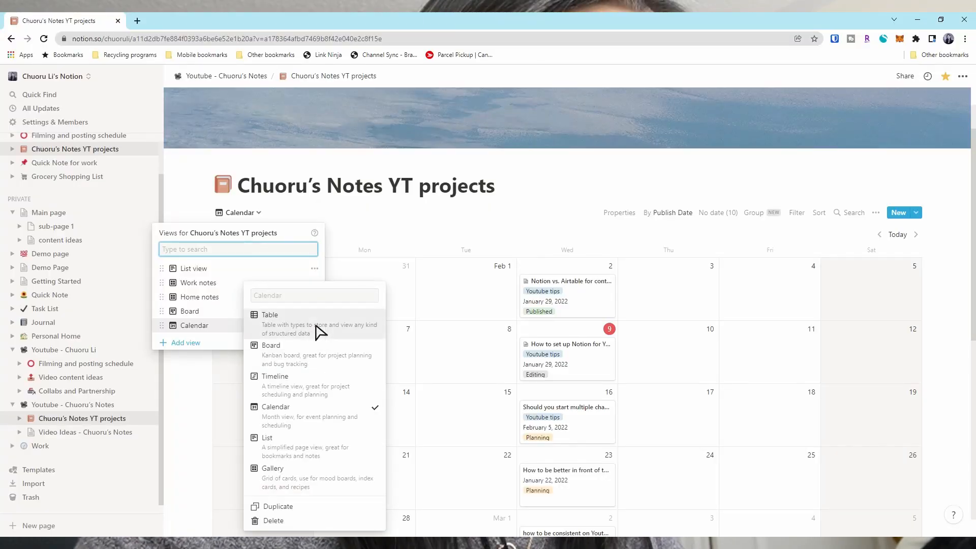
- Rename the Calendar view to 'By publish date'
click(308, 296)
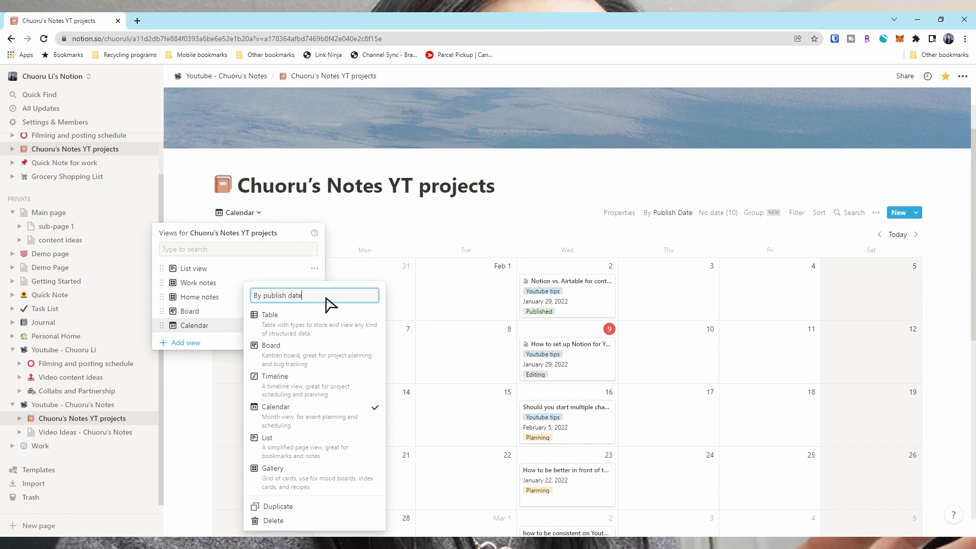
click(397, 230)
click(383, 231)
- Add a 'By filming deadline' calendar view that places entries by Film by date
click(278, 213)
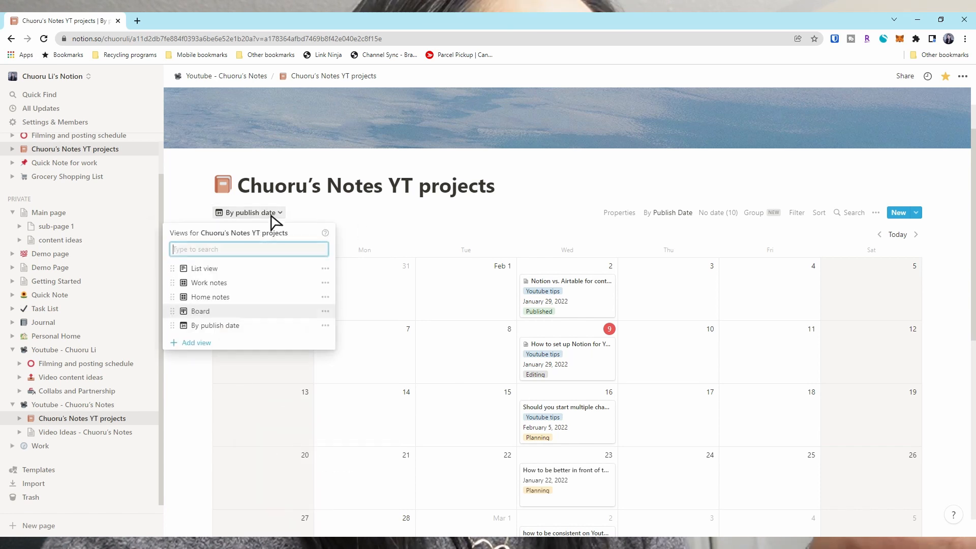
click(198, 342)
click(395, 353)
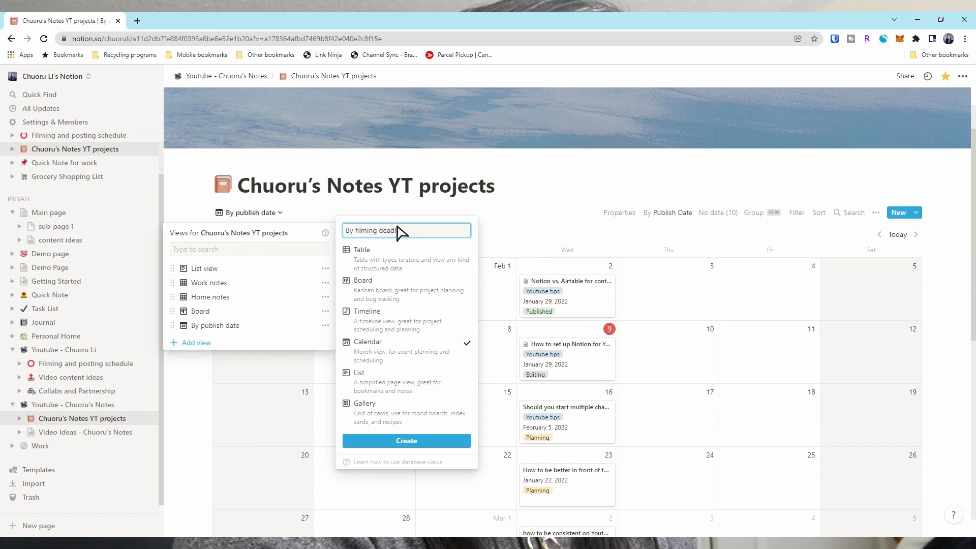
click(398, 441)
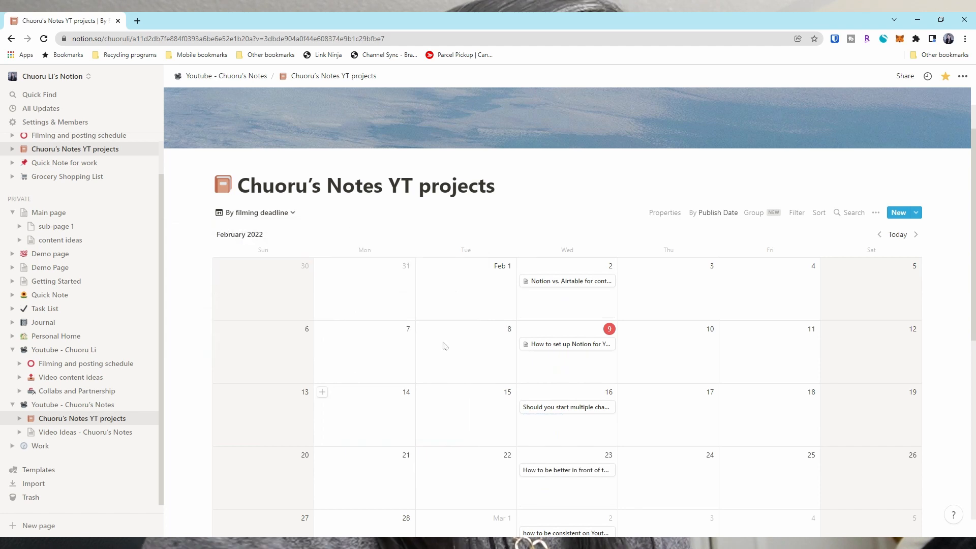
click(657, 216)
click(660, 249)
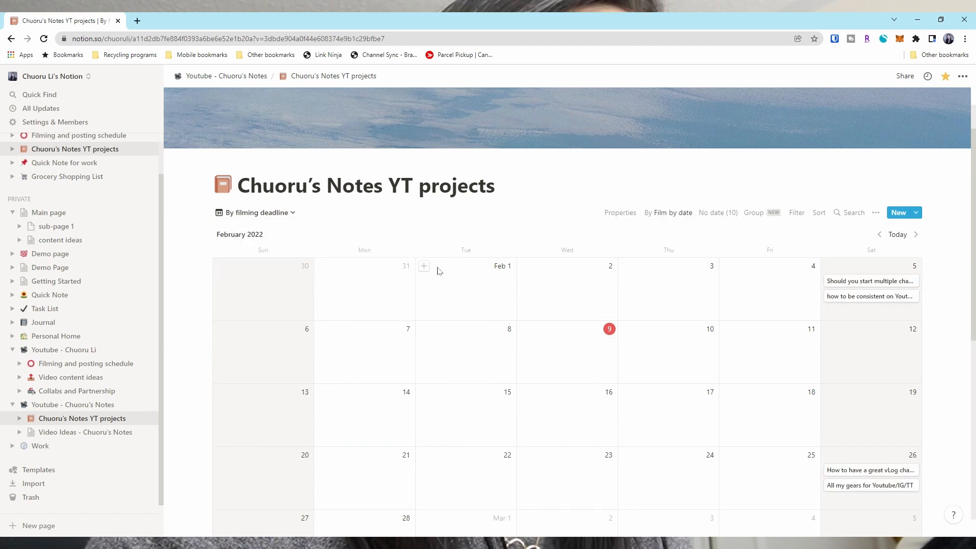
scroll(438, 271, down, 10)
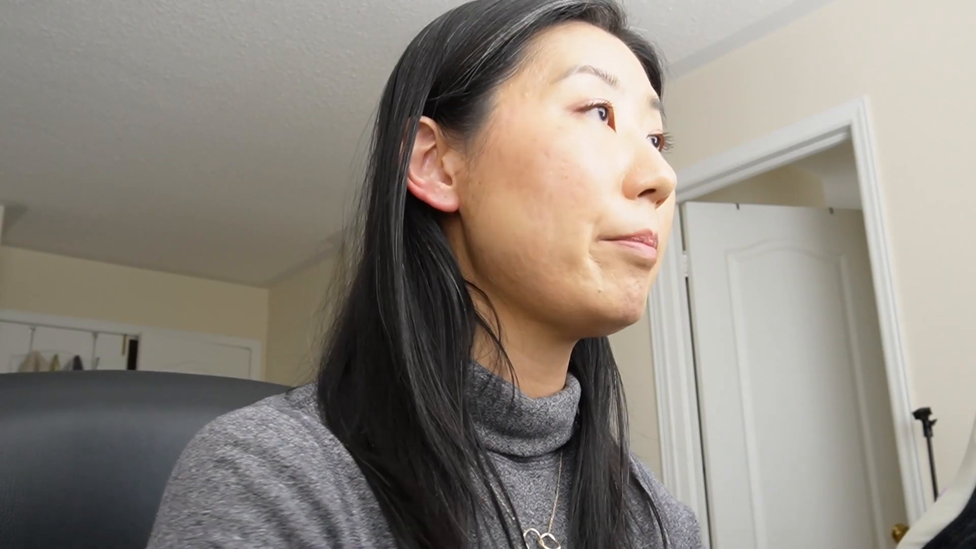